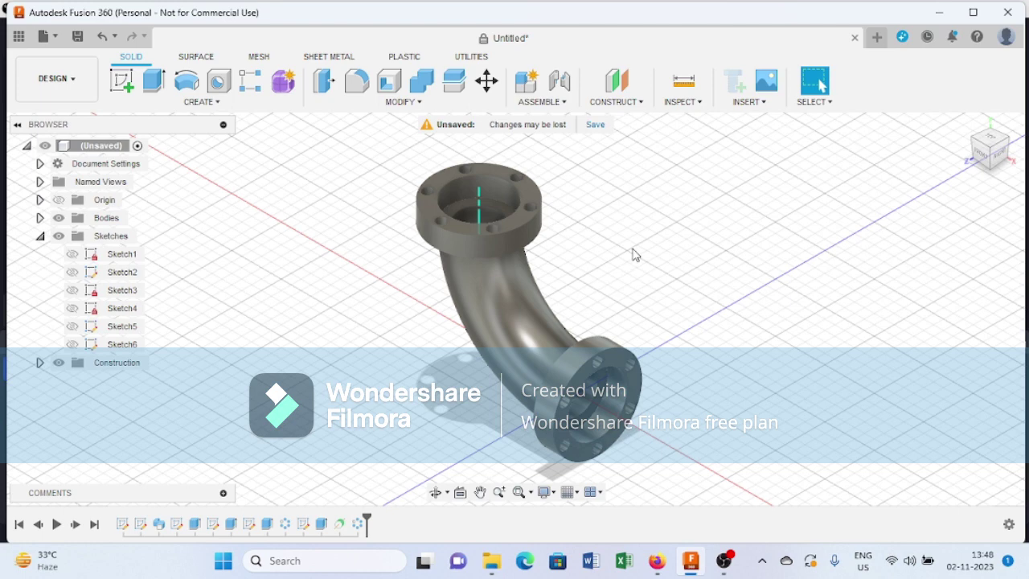
Step: Create a new design and sketch a 20 mm diameter circle centred on the origin on the right-facing vertical plane
left_click(878, 38)
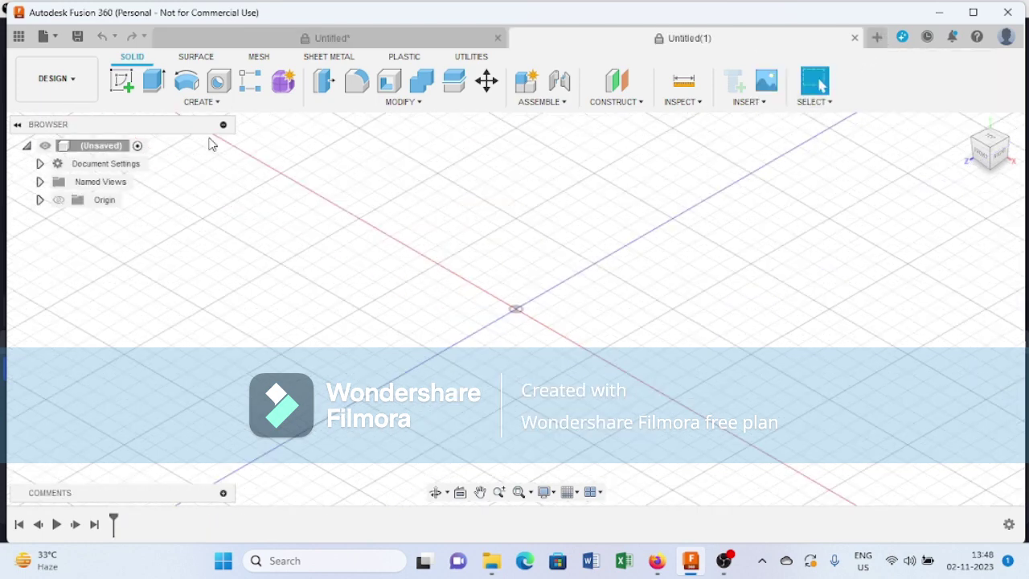
left_click(122, 80)
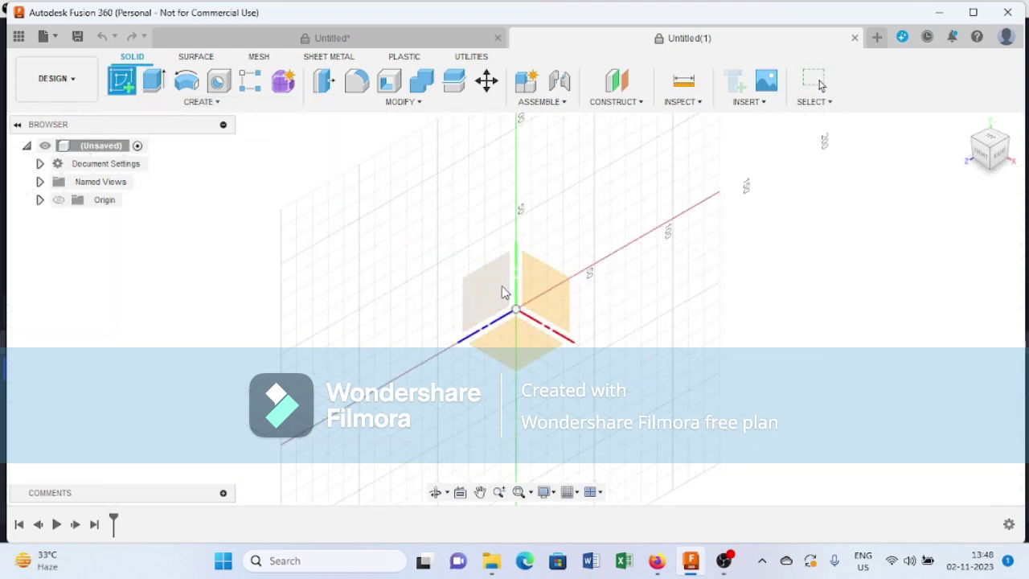
left_click(506, 293)
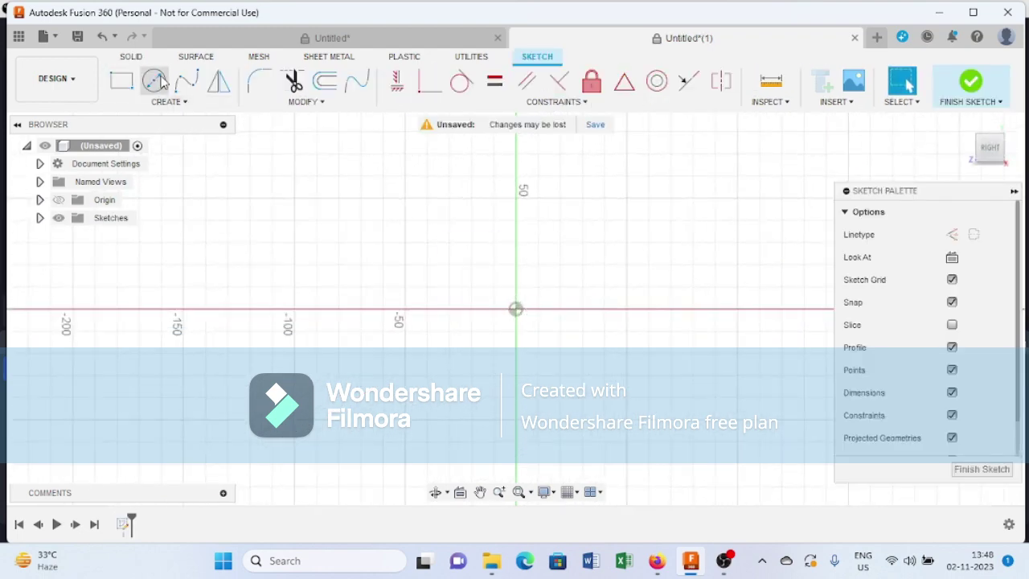
key("c")
left_click(514, 309)
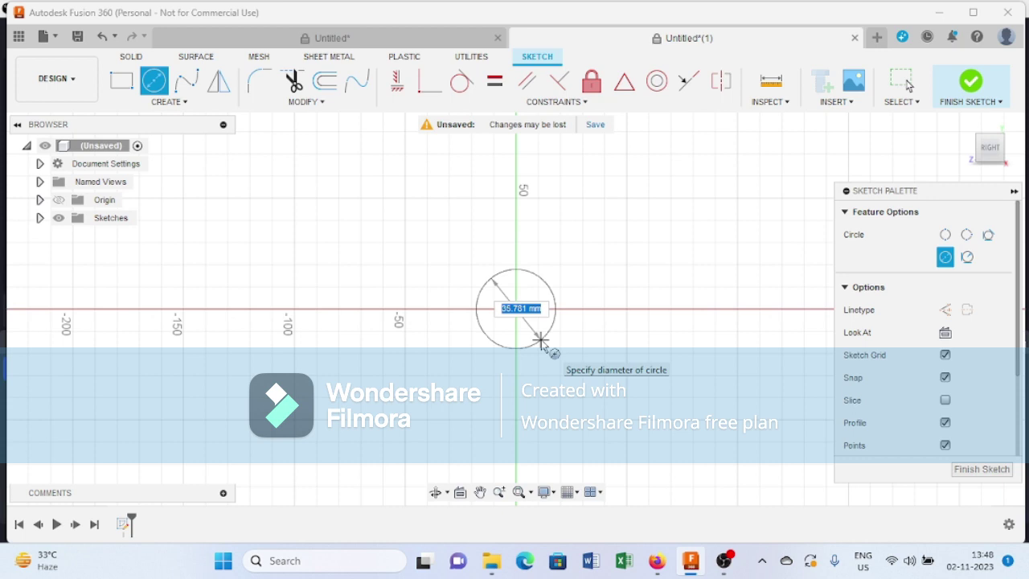
type("20")
key("Return")
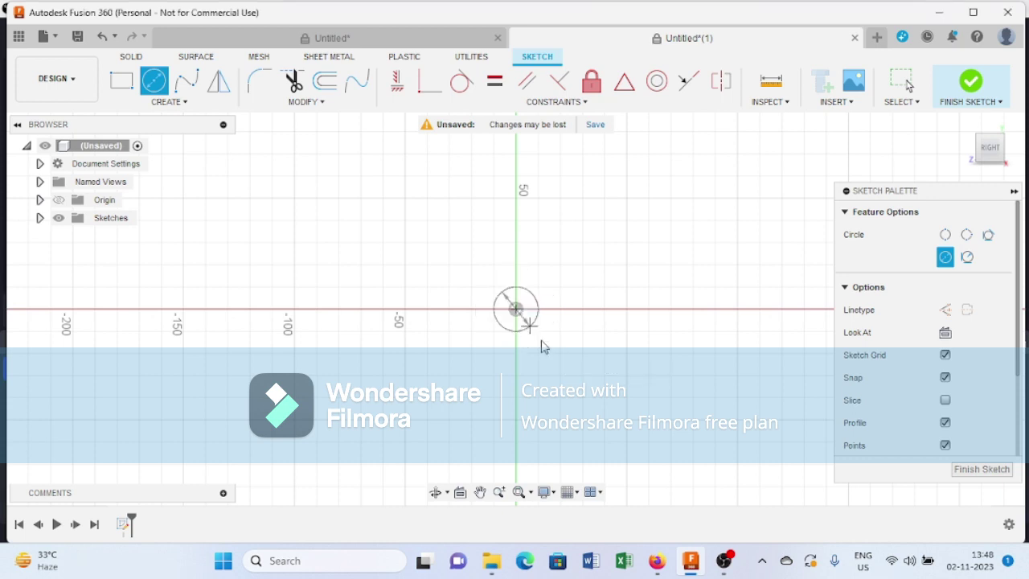
key("Escape")
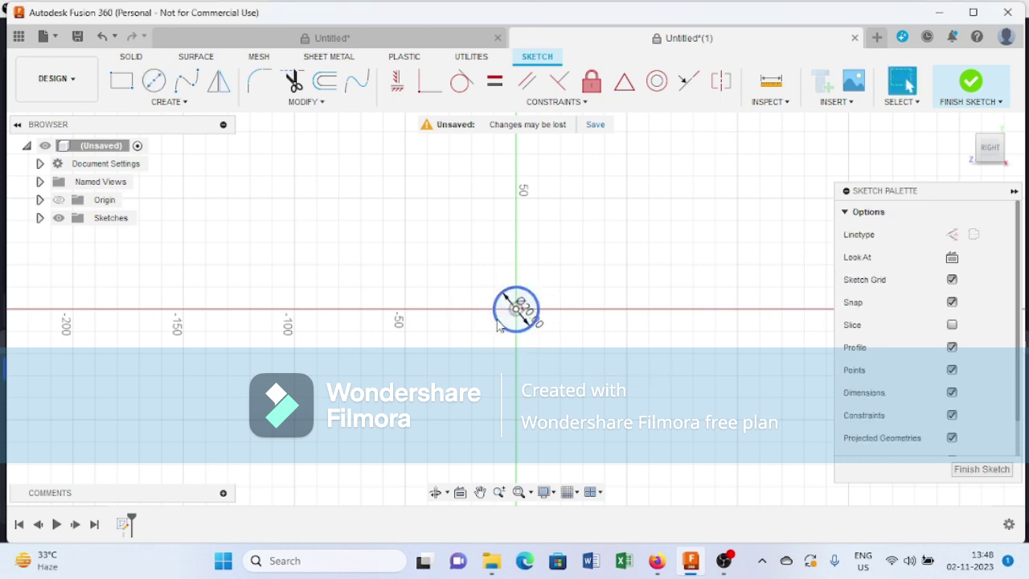
Step: Add a concentric 30 mm diameter circle around the 20 mm circle and finish the sketch
left_click(155, 82)
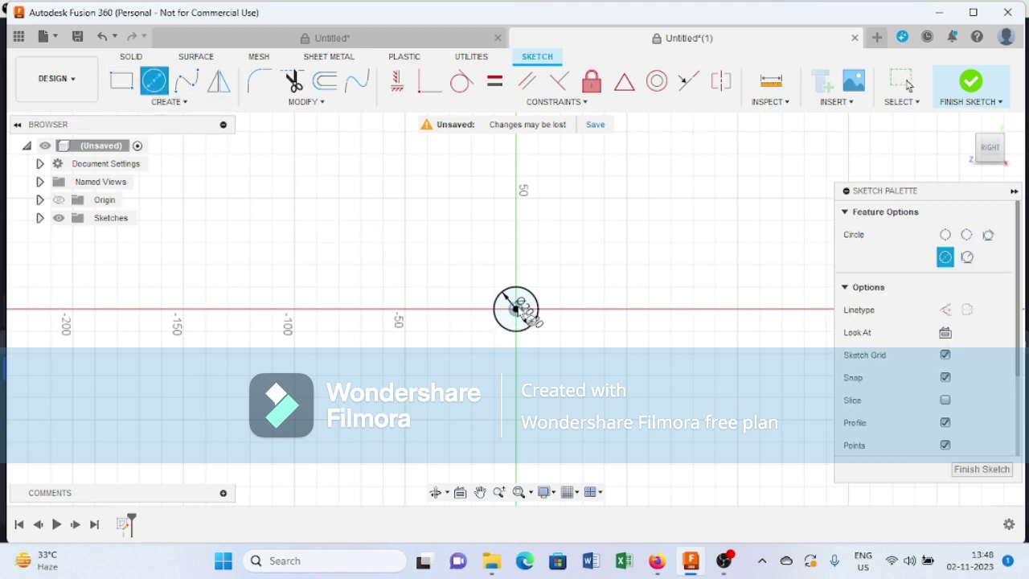
left_click(516, 309)
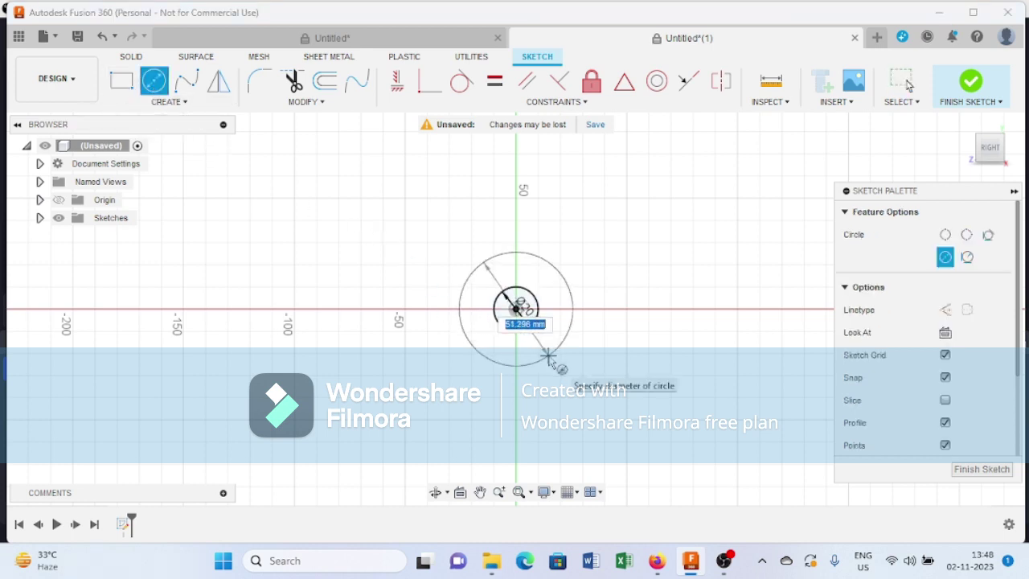
type("30")
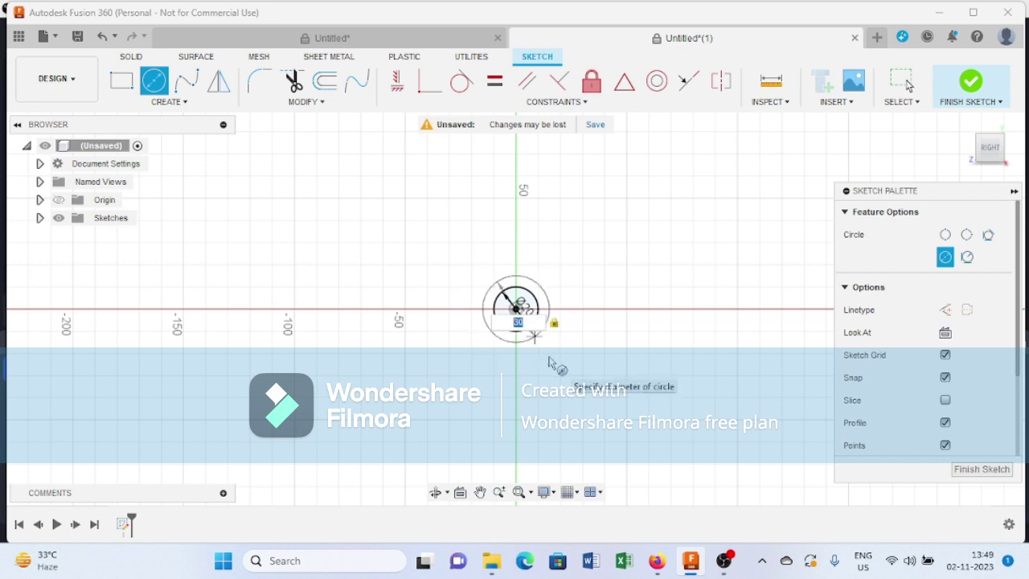
key("Return")
key("Escape")
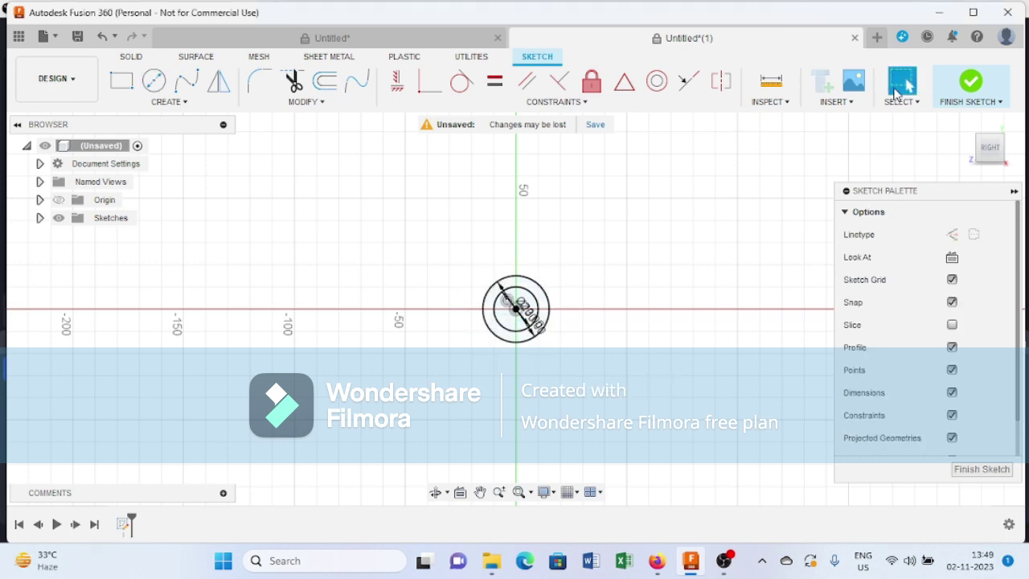
left_click(974, 84)
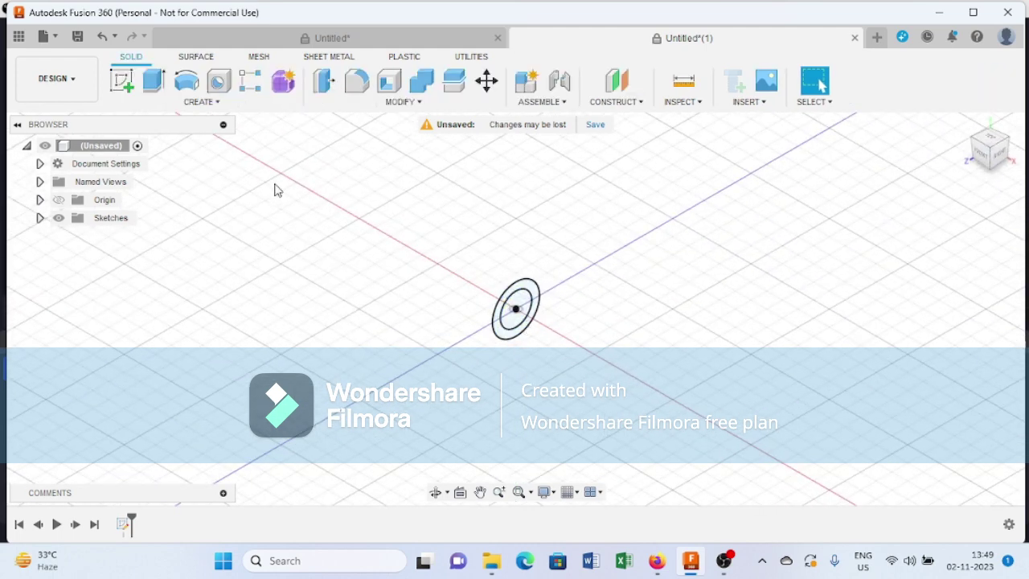
Step: Sketch a 3-point semicircular arc on the front plane, from 100 mm above the origin down to the origin with about 50 mm radius, and finish the sketch
left_click(125, 90)
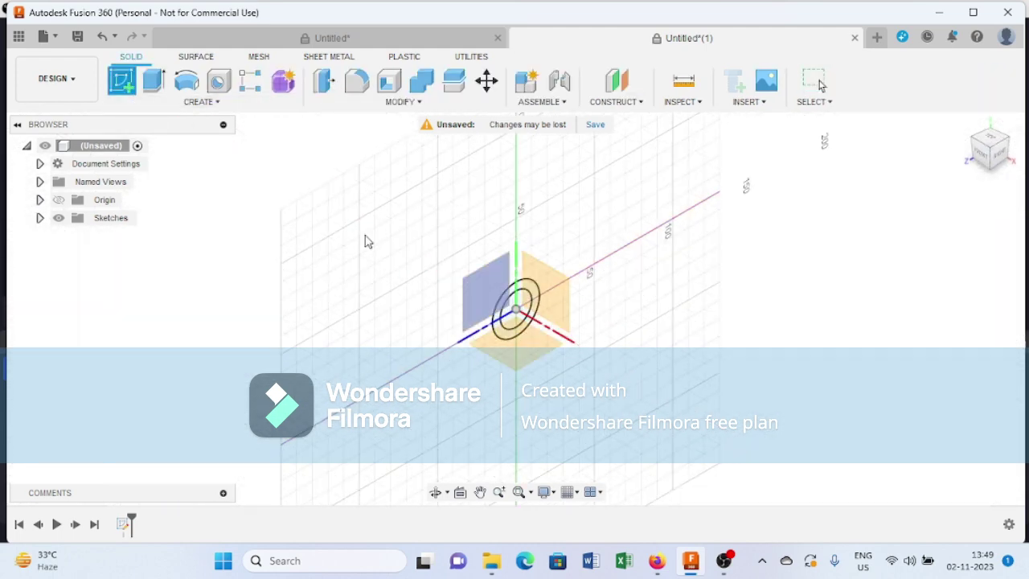
left_click(560, 295)
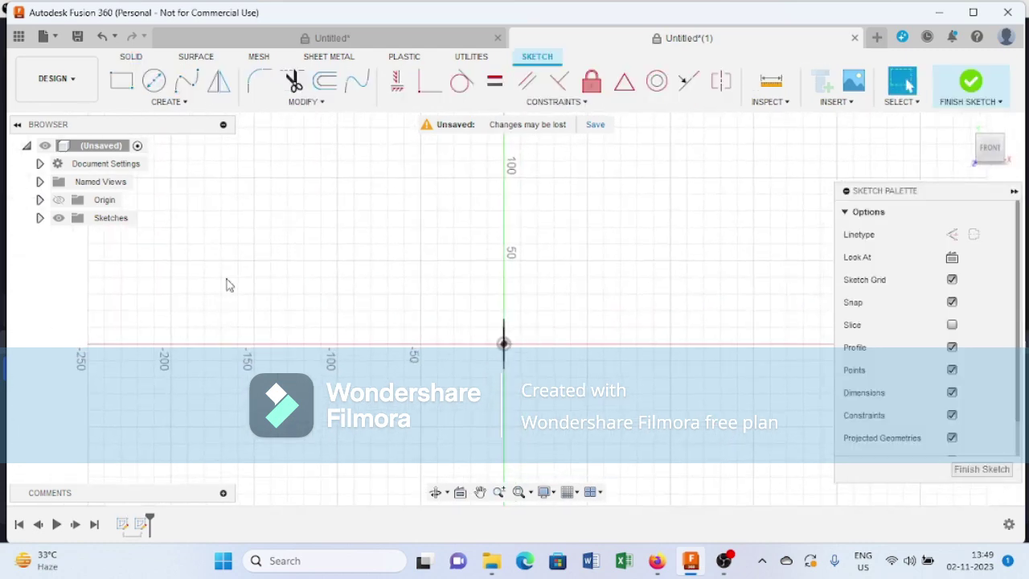
left_click(165, 102)
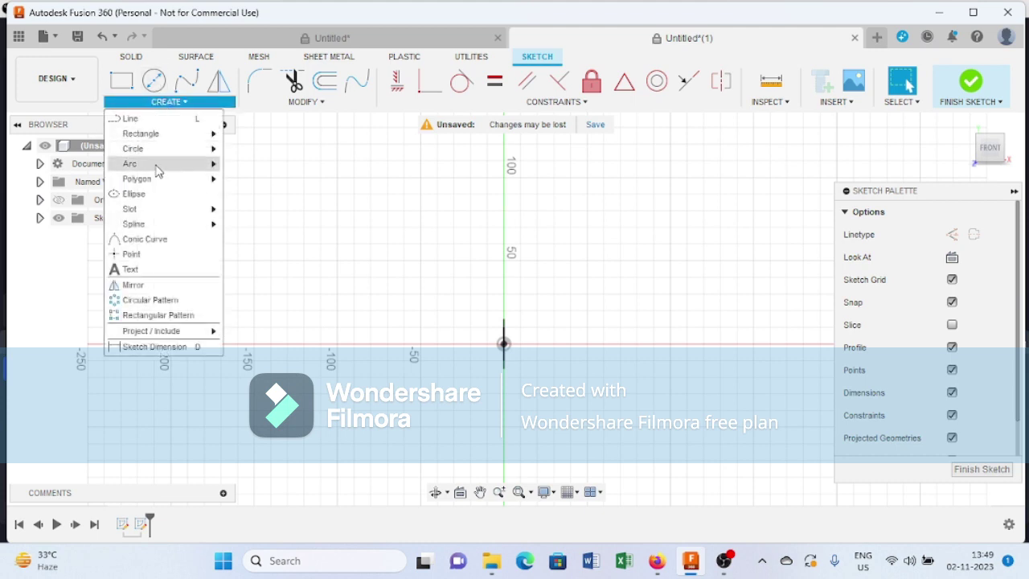
mouse_move(174, 165)
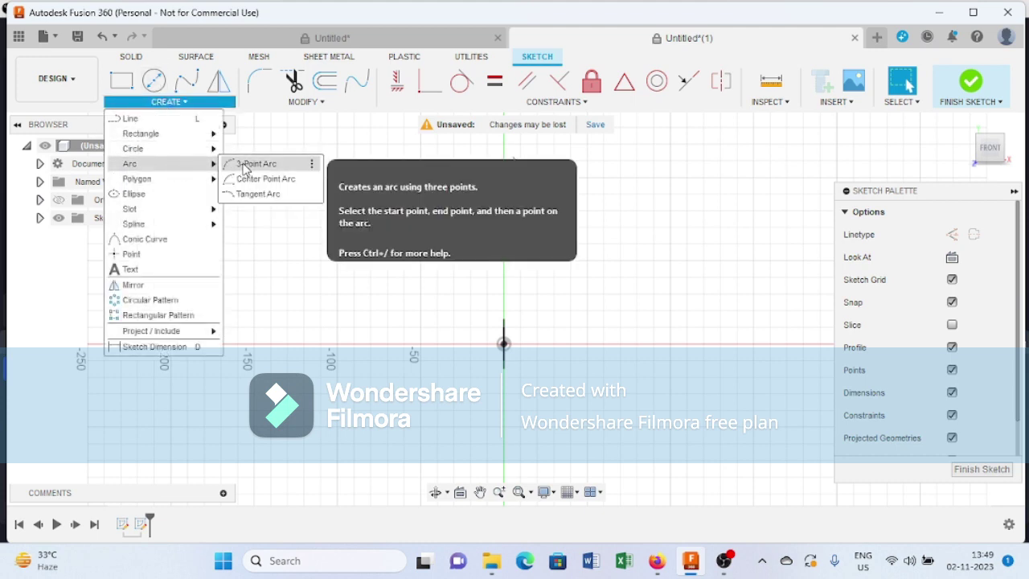
left_click(245, 165)
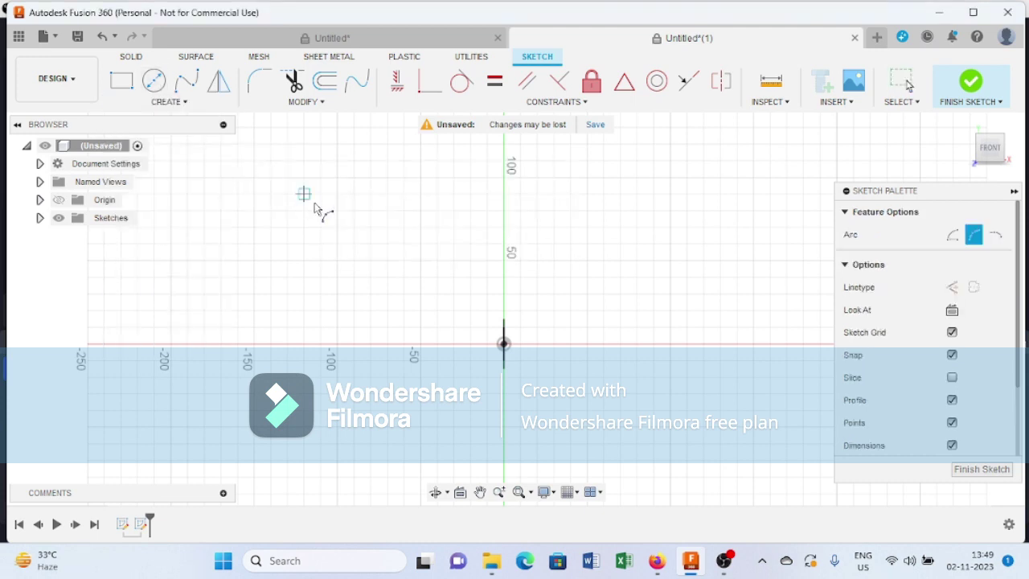
left_click(506, 183)
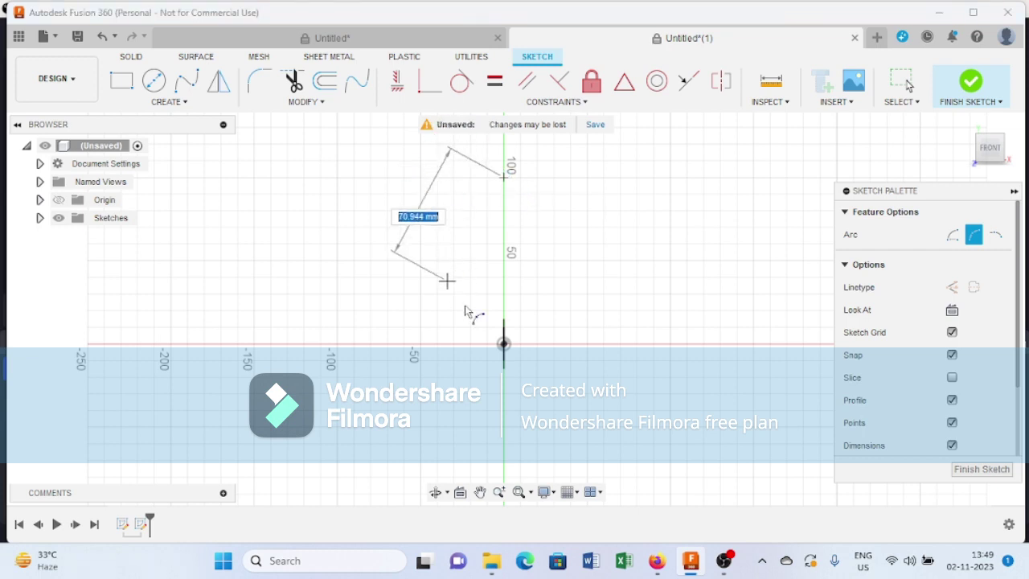
left_click(503, 344)
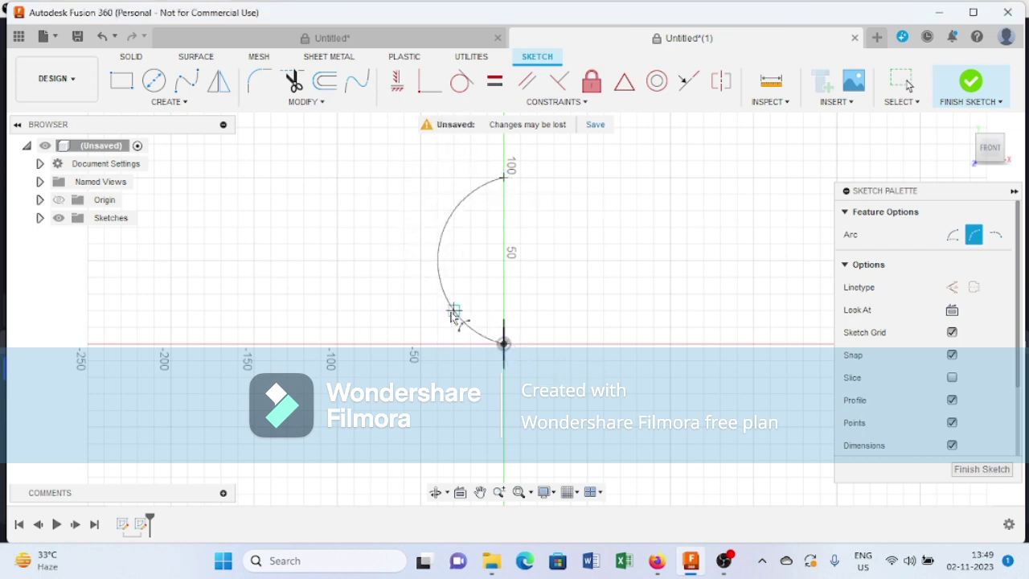
left_click(428, 302)
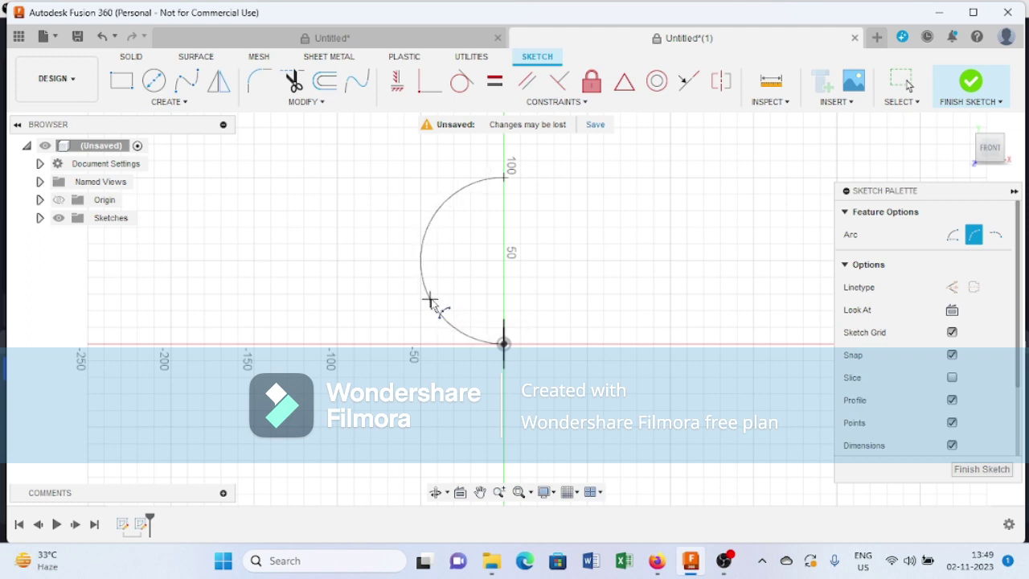
left_click(979, 81)
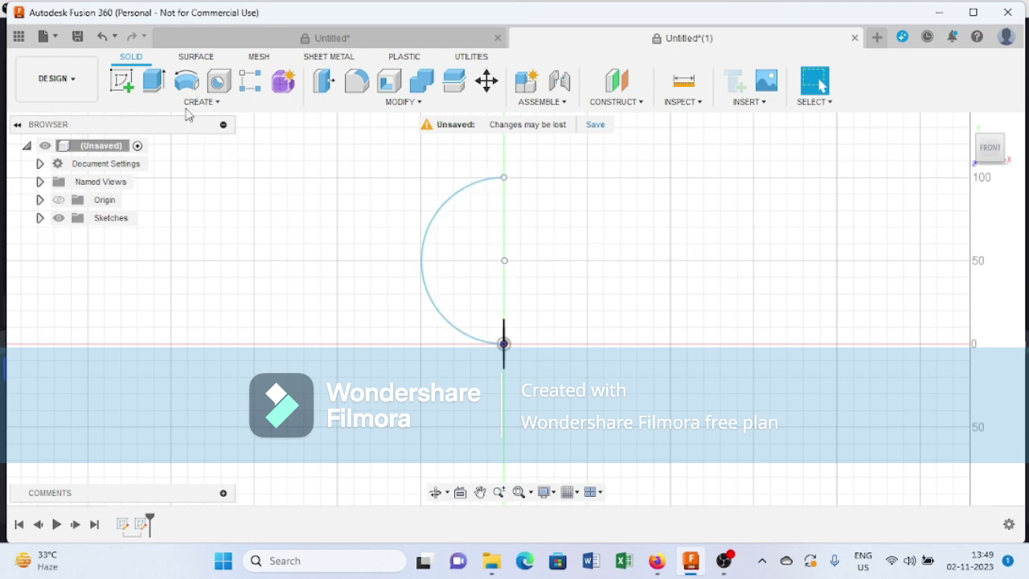
Step: Sweep the ring profile between the two circles along the arc as a new body, with a path distance of 0.5
left_click(963, 127)
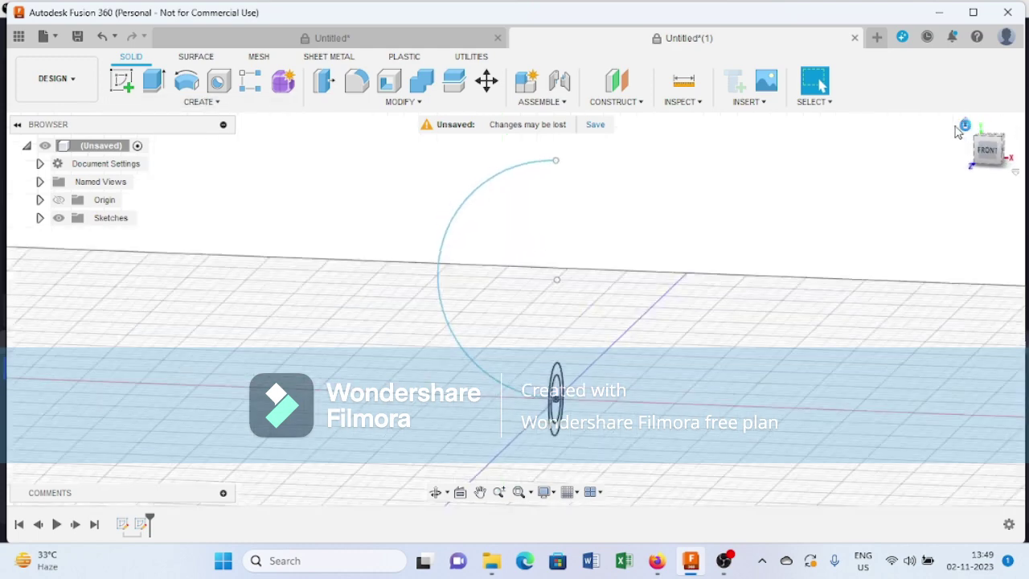
scroll(613, 336, "down", 1)
middle_click_drag(613, 336, 574, 282)
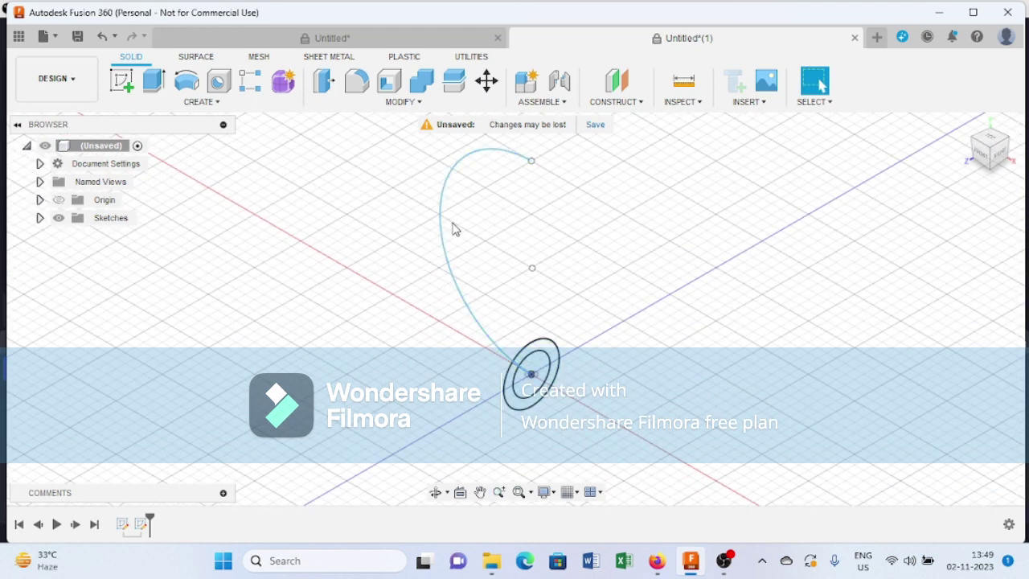
left_click(197, 101)
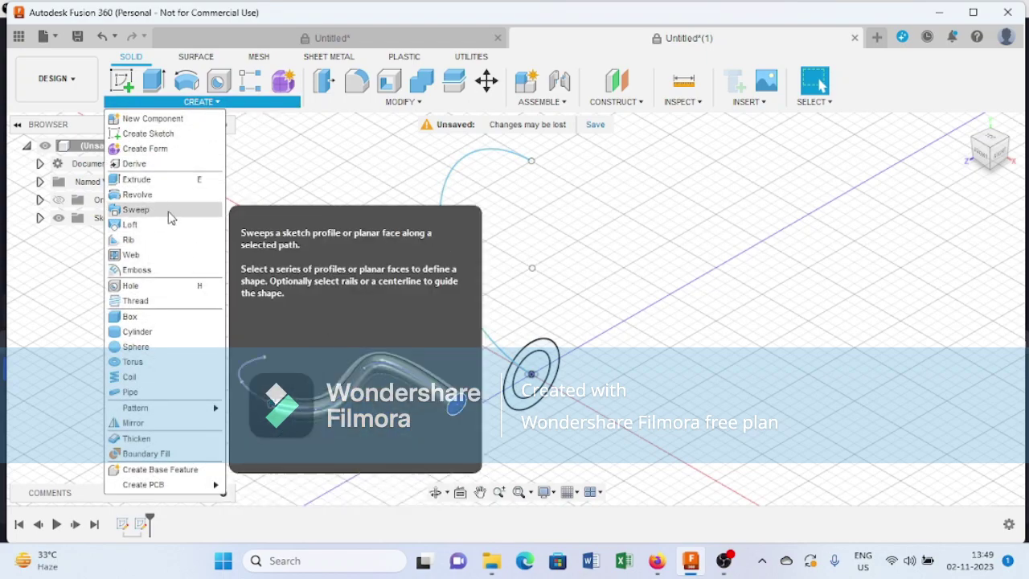
left_click(169, 210)
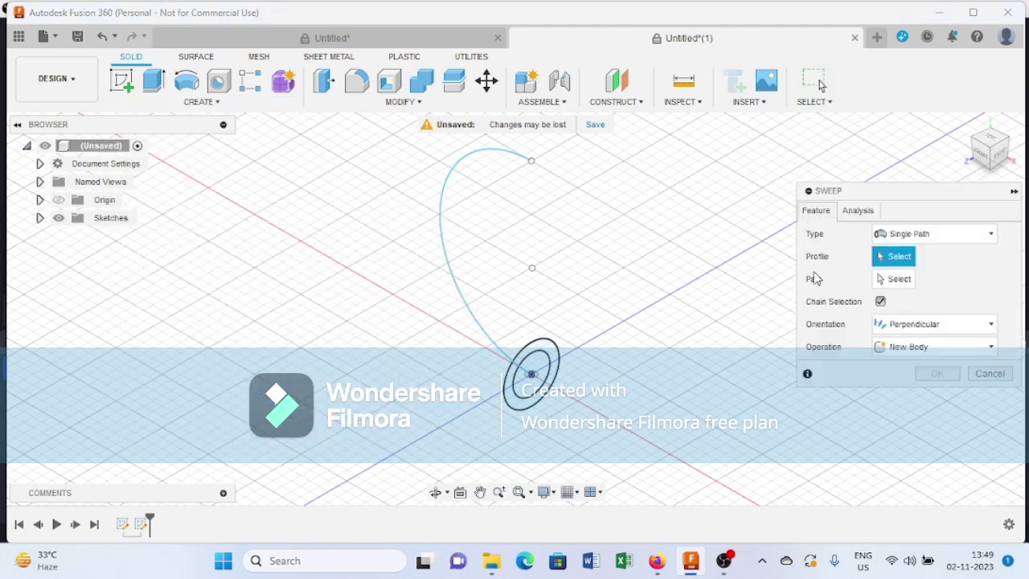
left_click(547, 351)
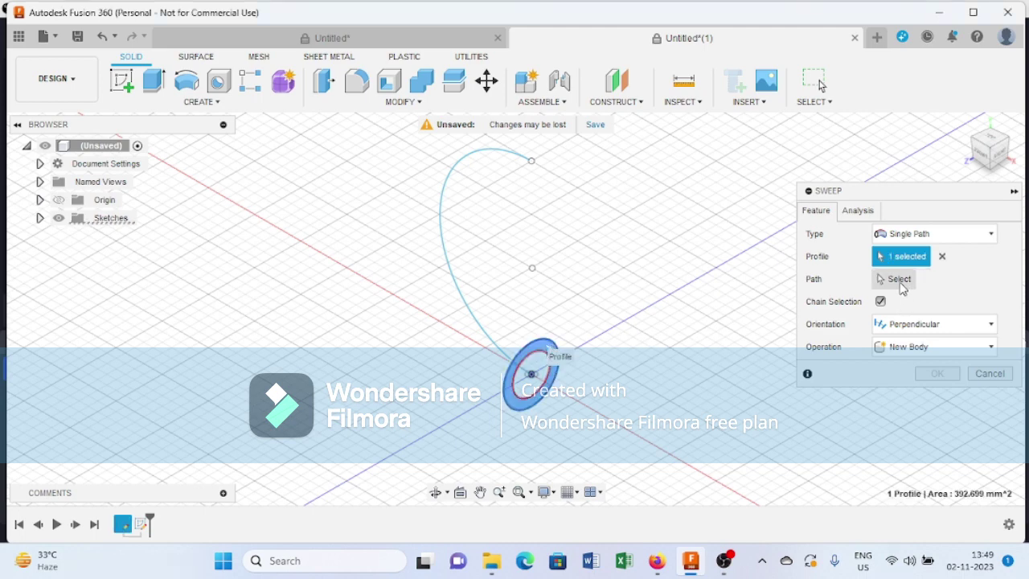
left_click(899, 282)
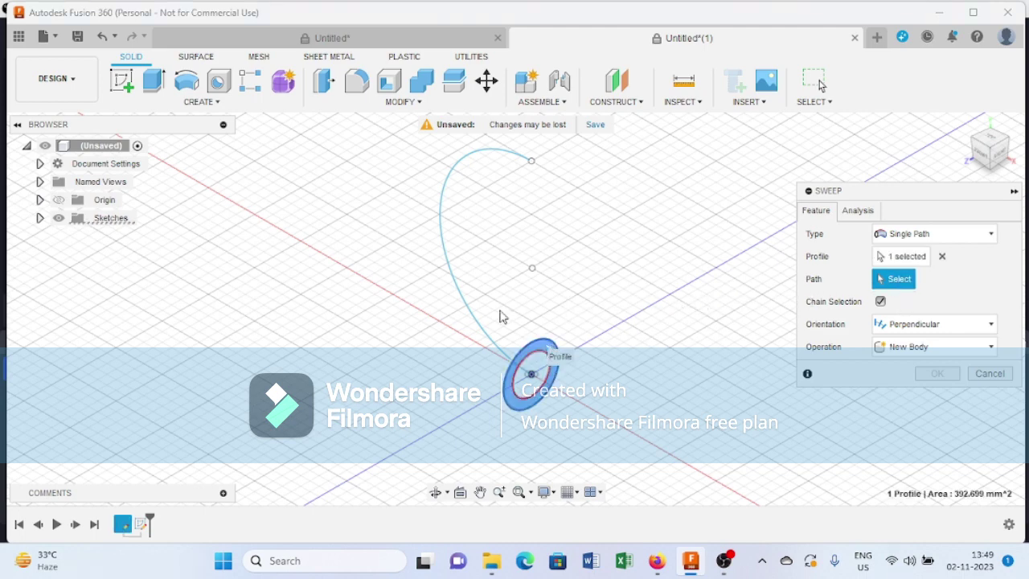
left_click(472, 320)
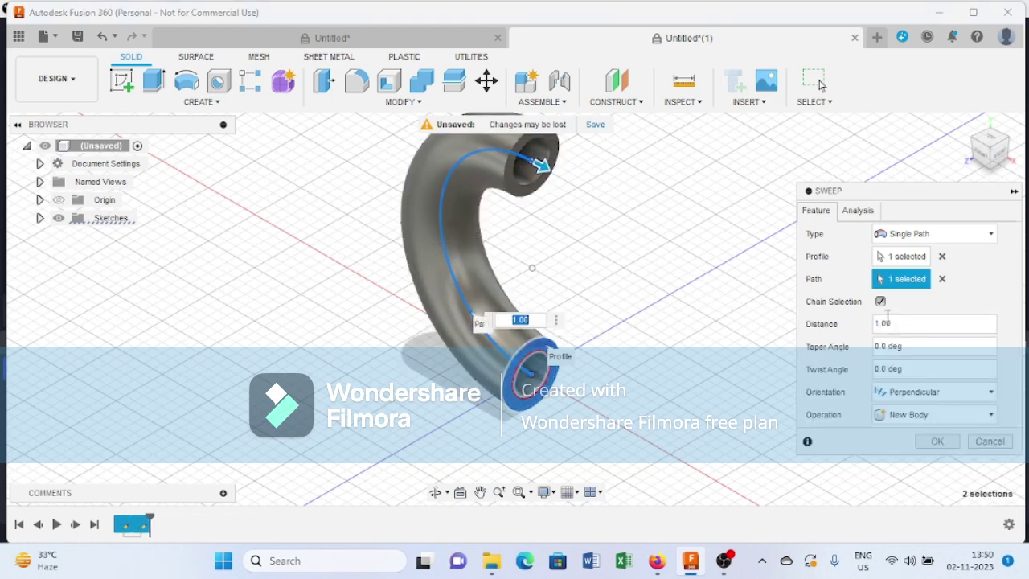
left_click(915, 322)
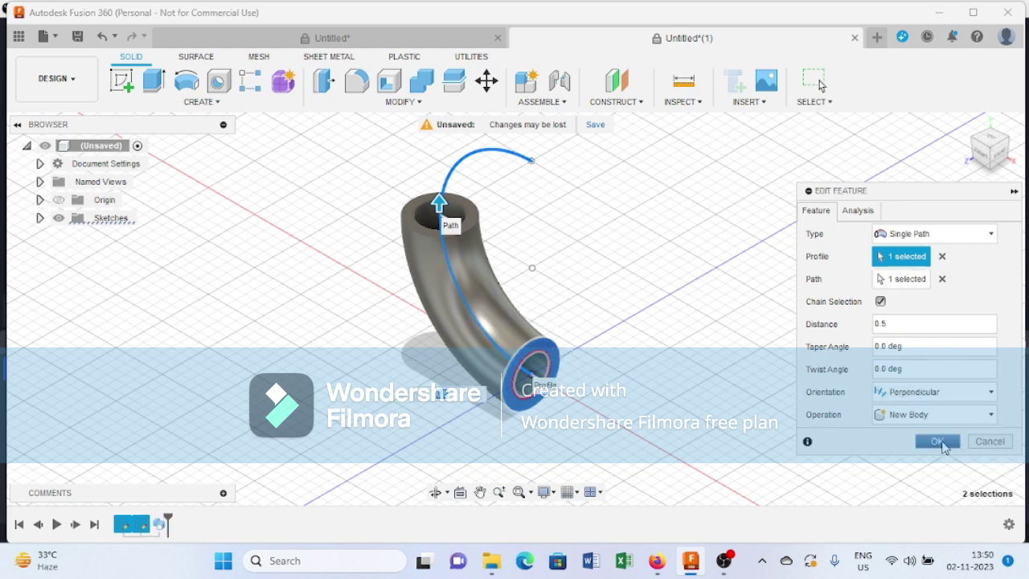
left_click(942, 442)
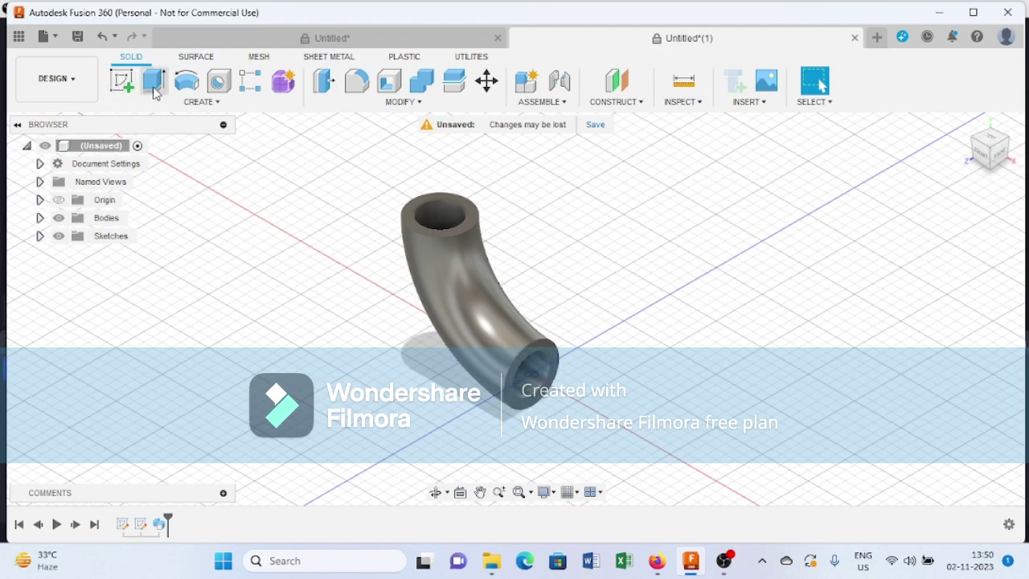
Step: Sketch a circle about 45 mm in diameter on the pipe's lower end face, centred on the bore, and finish the sketch
left_click(121, 81)
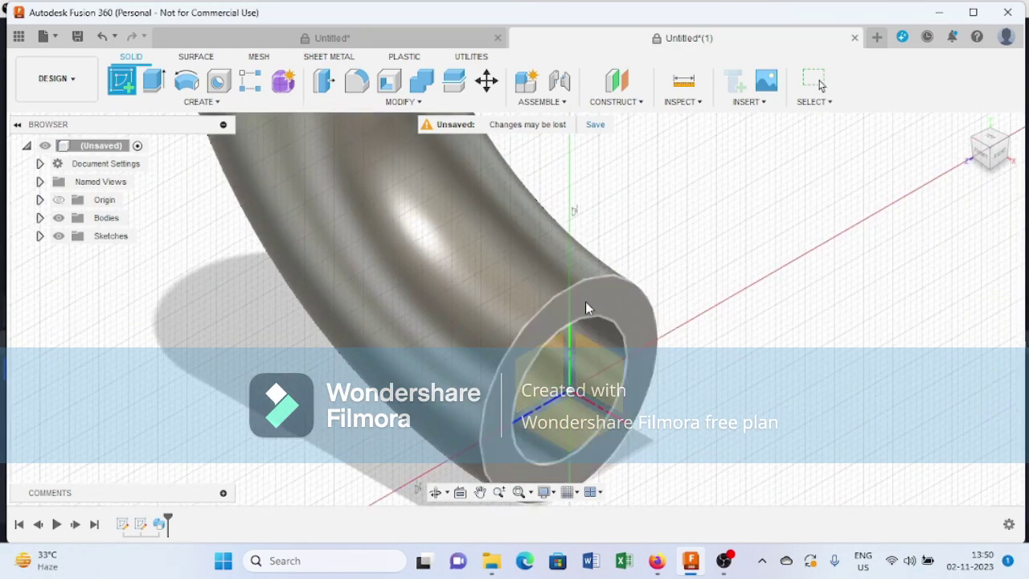
left_click(586, 304)
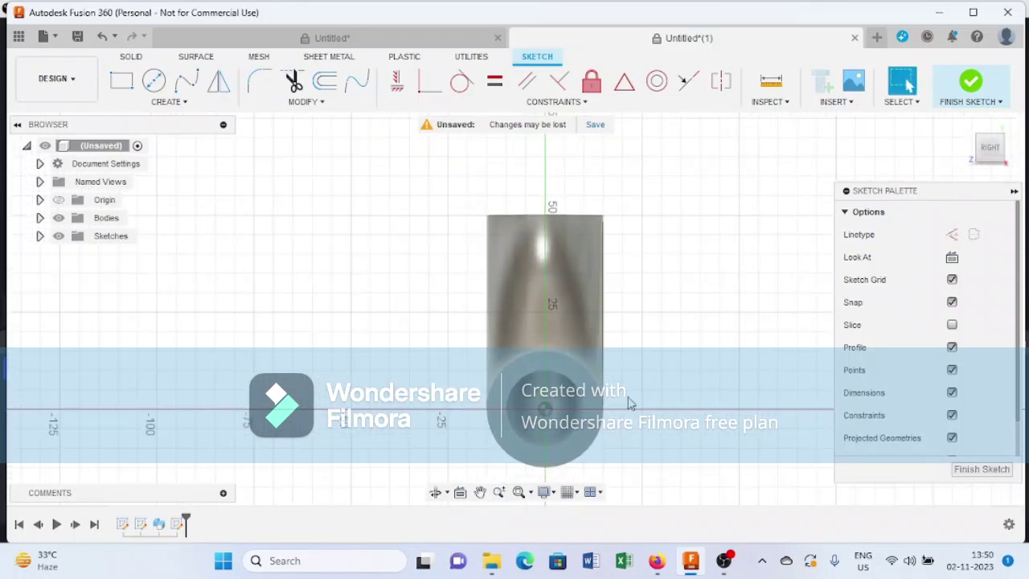
left_click(154, 81)
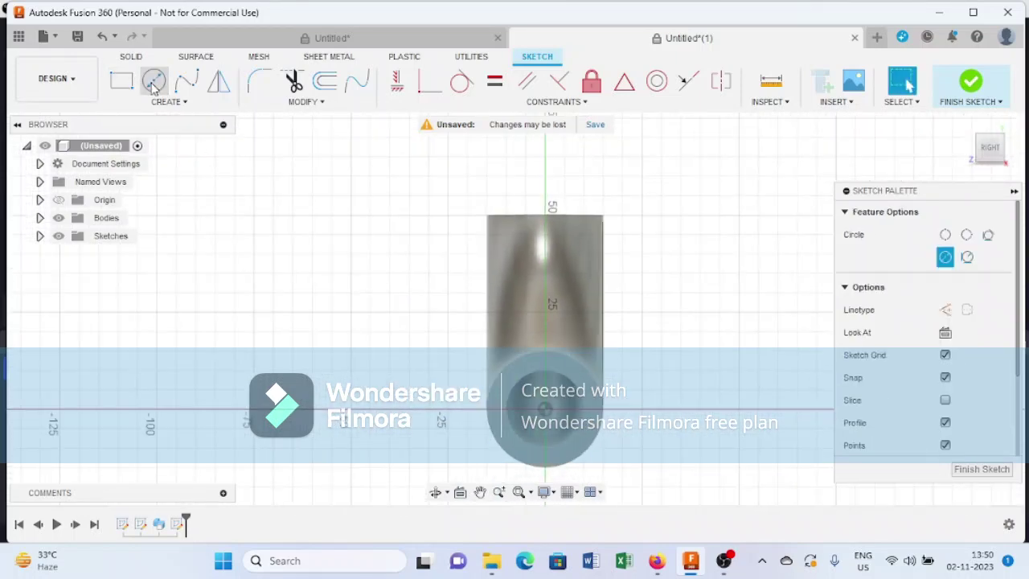
left_click(546, 412)
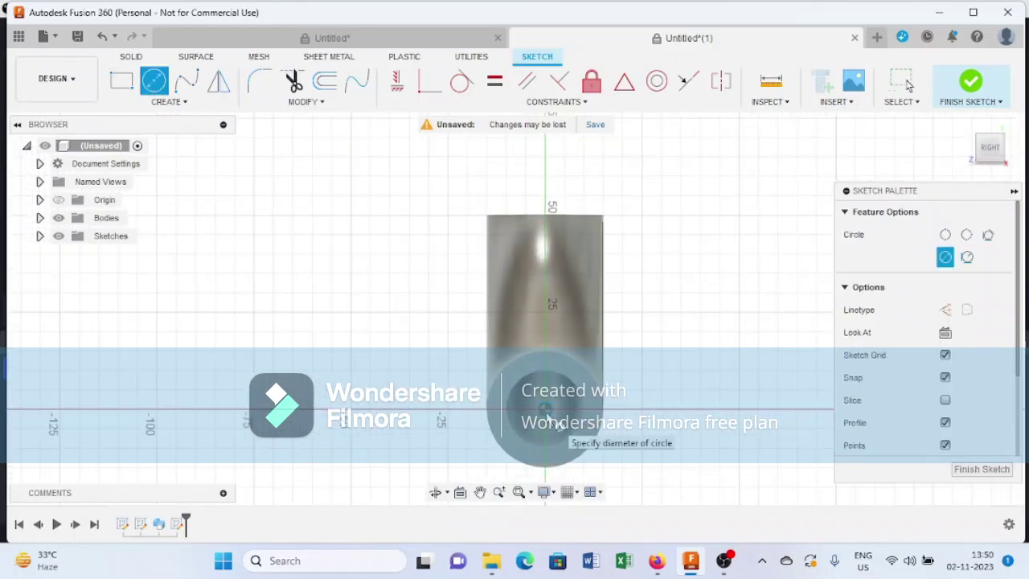
left_click(617, 451)
key("Escape")
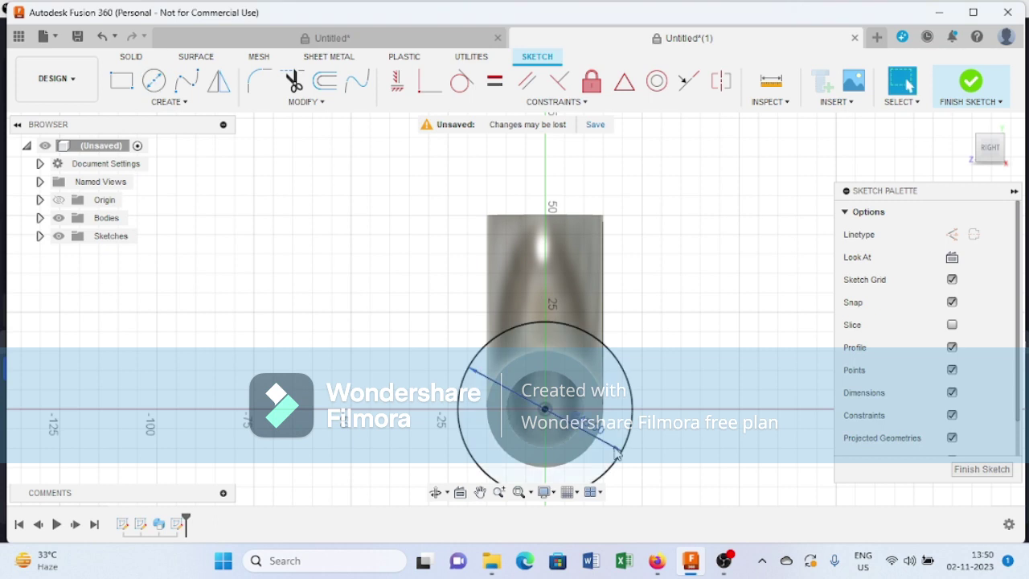
left_click(971, 84)
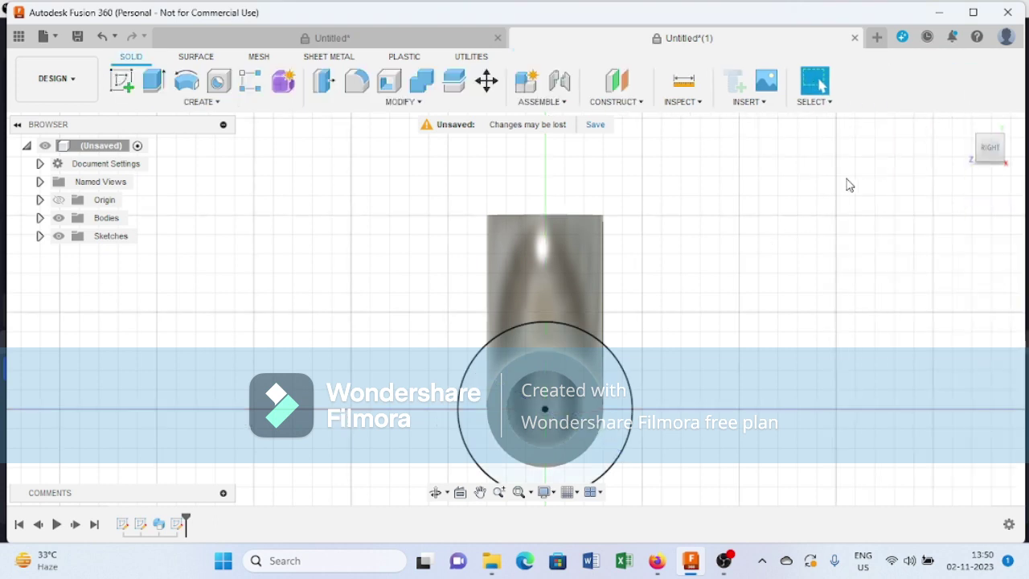
Step: Extrude the ring between the circle and the pipe's outer edge at the lower end 10 mm as a new body
left_click(158, 80)
left_click(486, 400)
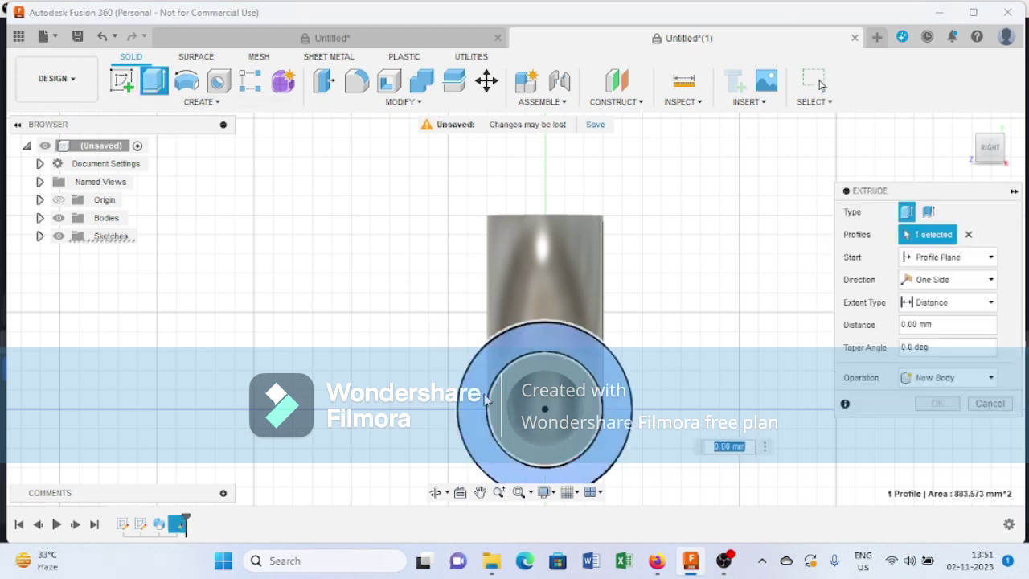
type("10")
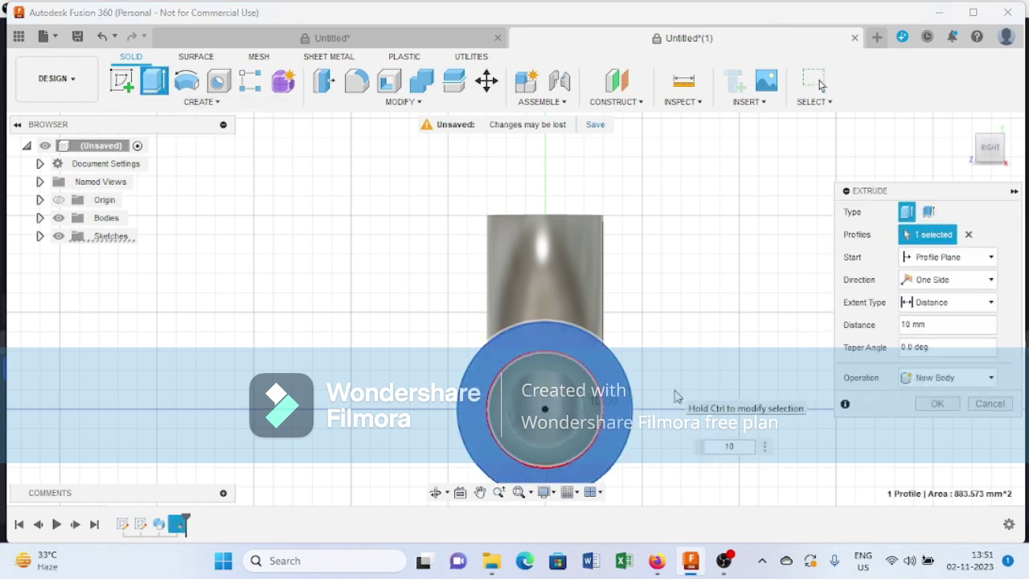
key("Return")
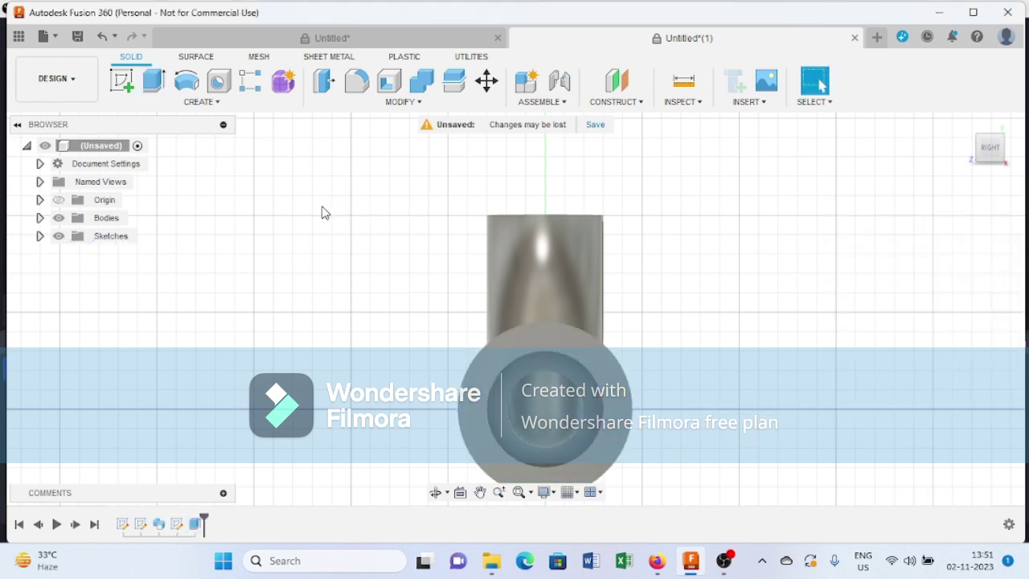
Step: Sketch a 45 mm diameter circle on the pipe's upper end face, centred on the bore, and finish the sketch
left_click(121, 81)
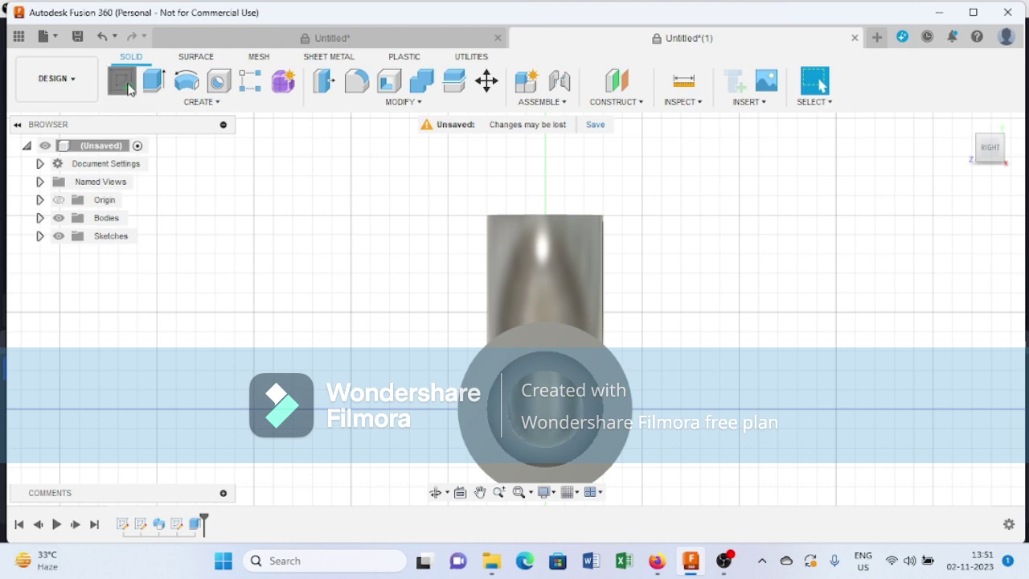
left_click(965, 125)
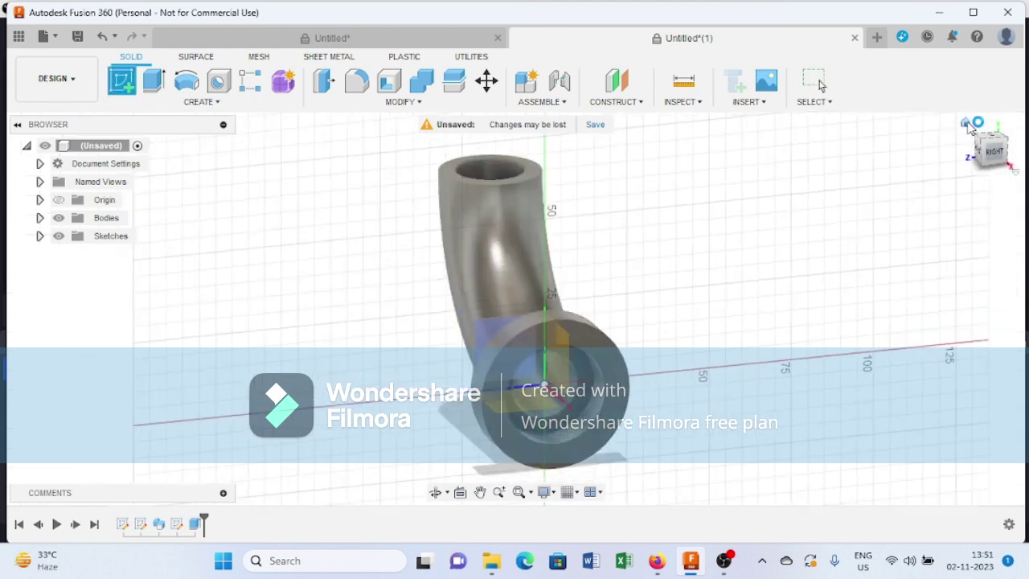
left_click(443, 200)
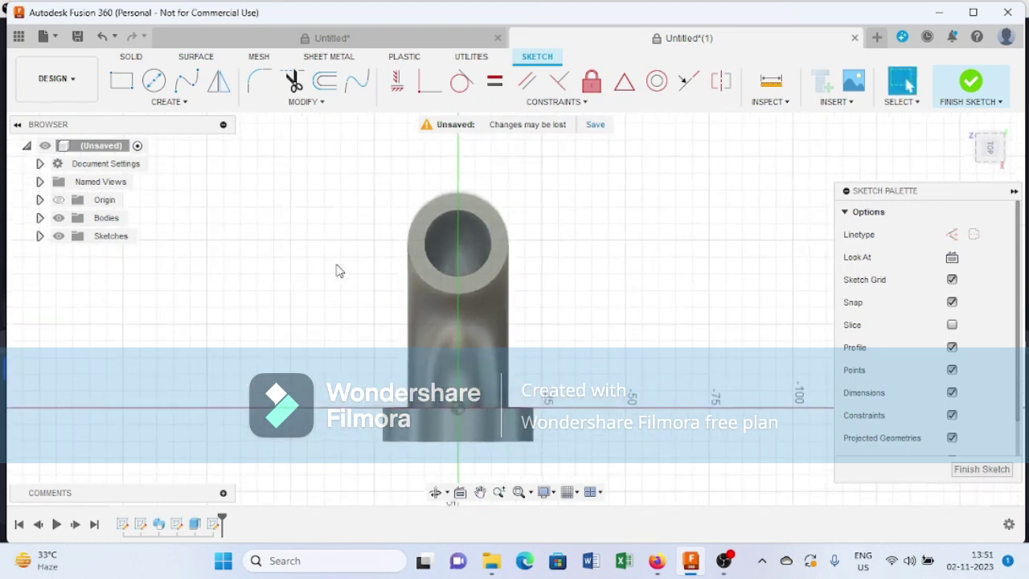
left_click(154, 82)
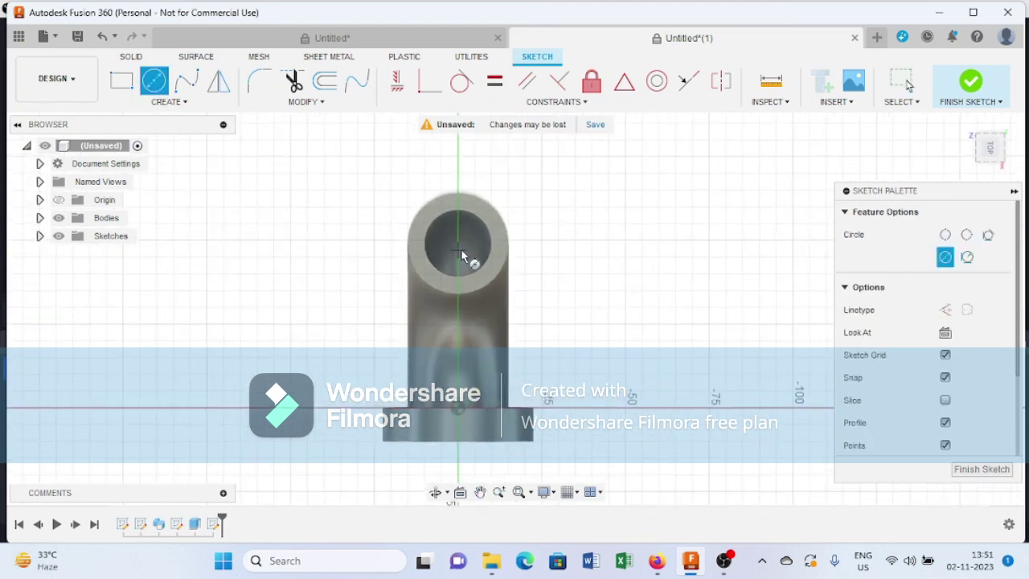
left_click(459, 244)
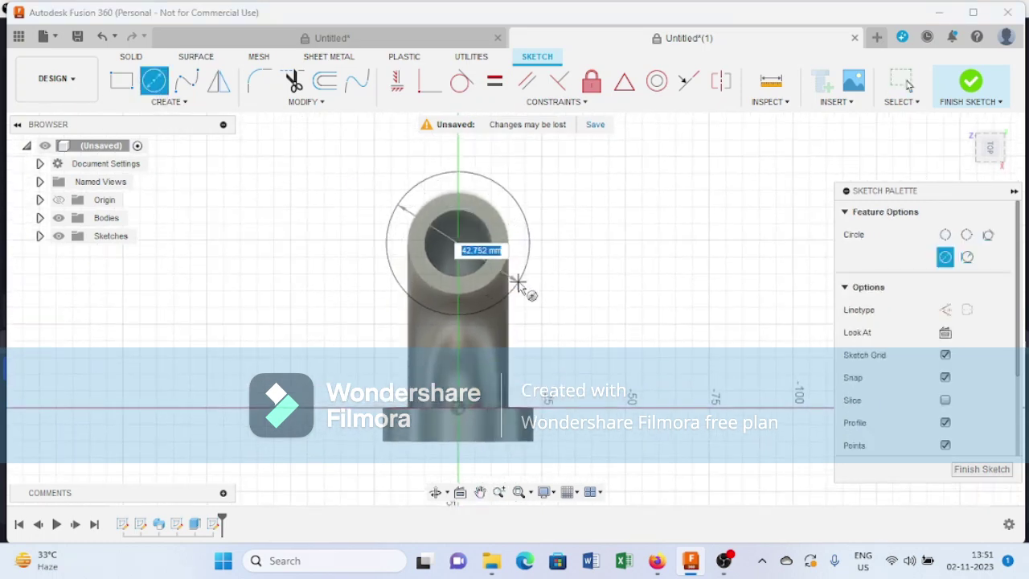
type("45")
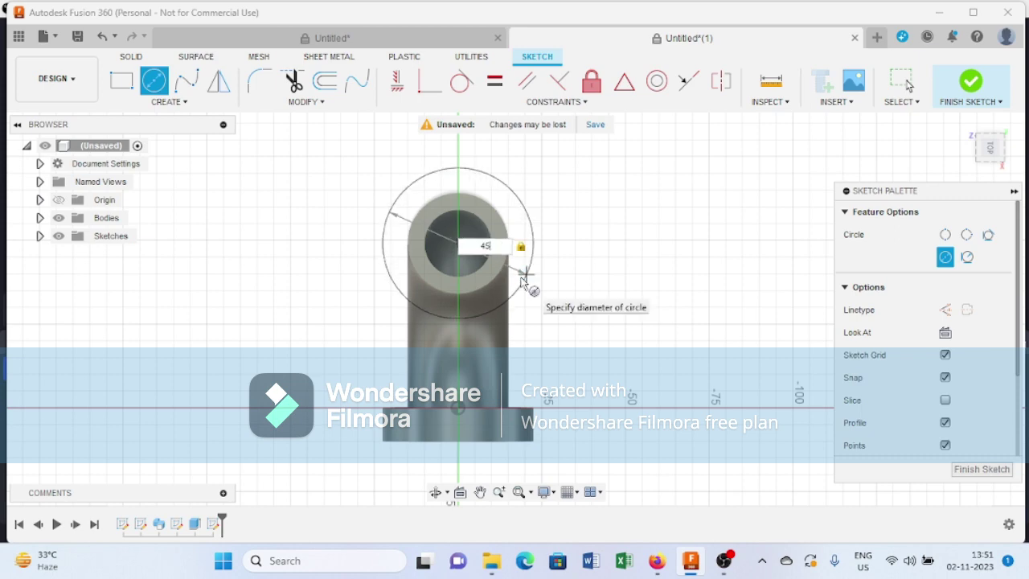
key("Return")
key("Escape")
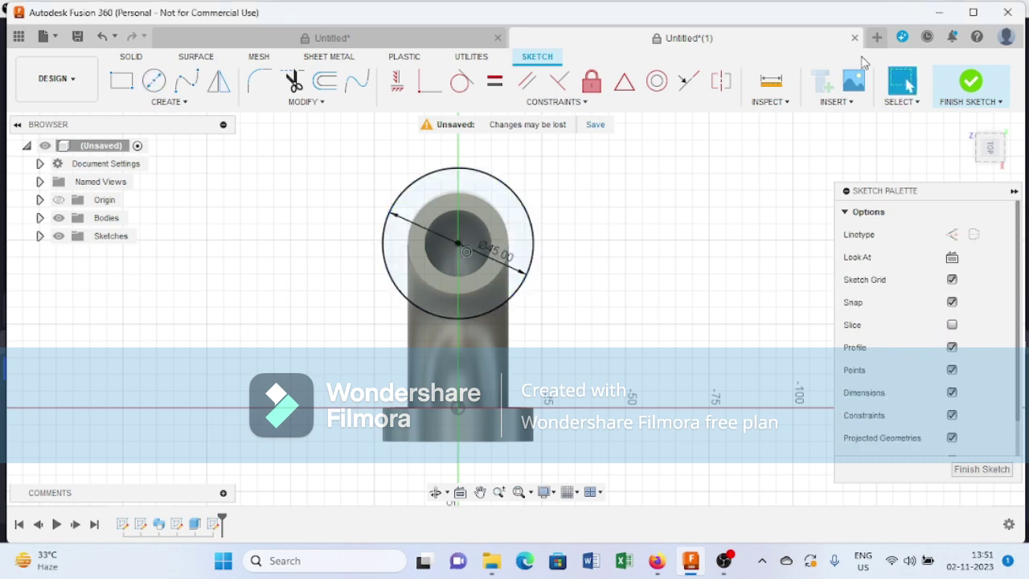
left_click(975, 95)
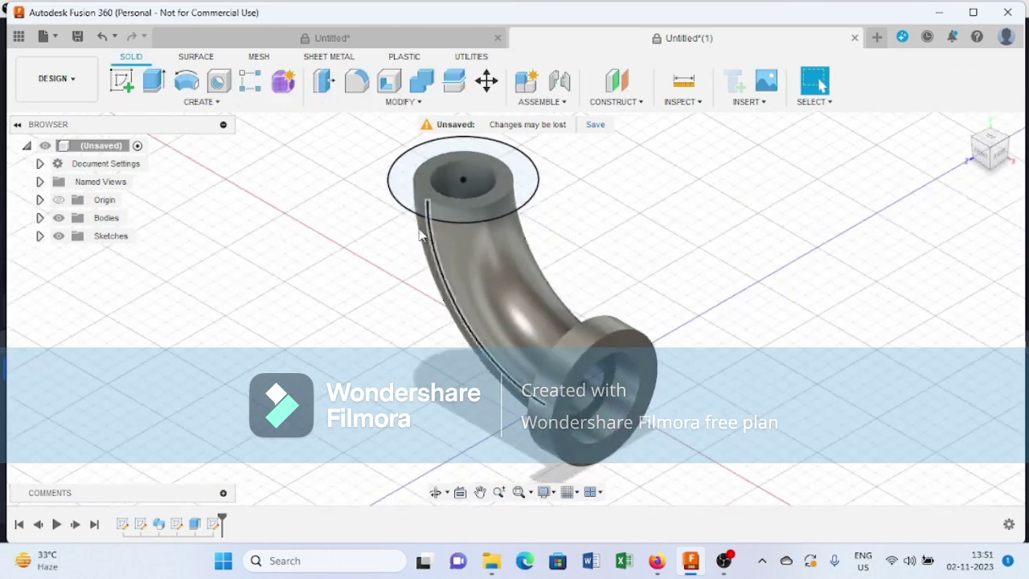
Step: Extrude the ring around the pipe's upper end 10 mm upward as a new body to form the second flange
left_click(404, 198)
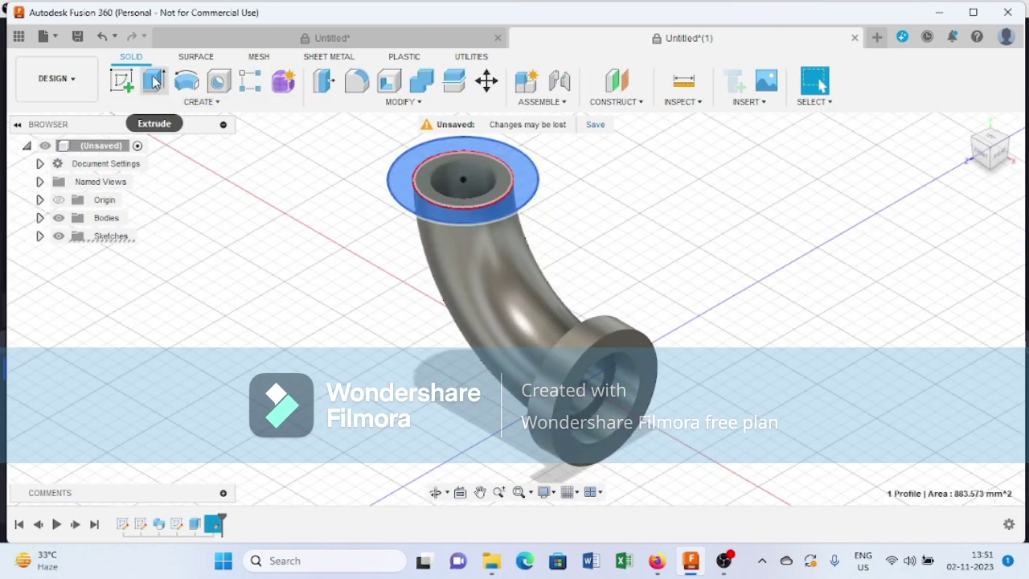
left_click(153, 80)
type("10")
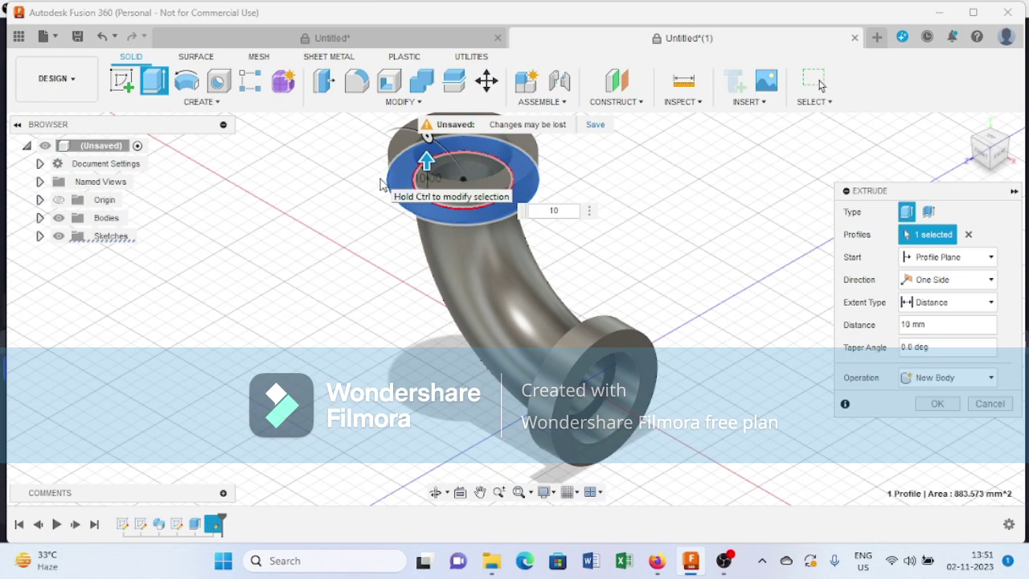
key("Return")
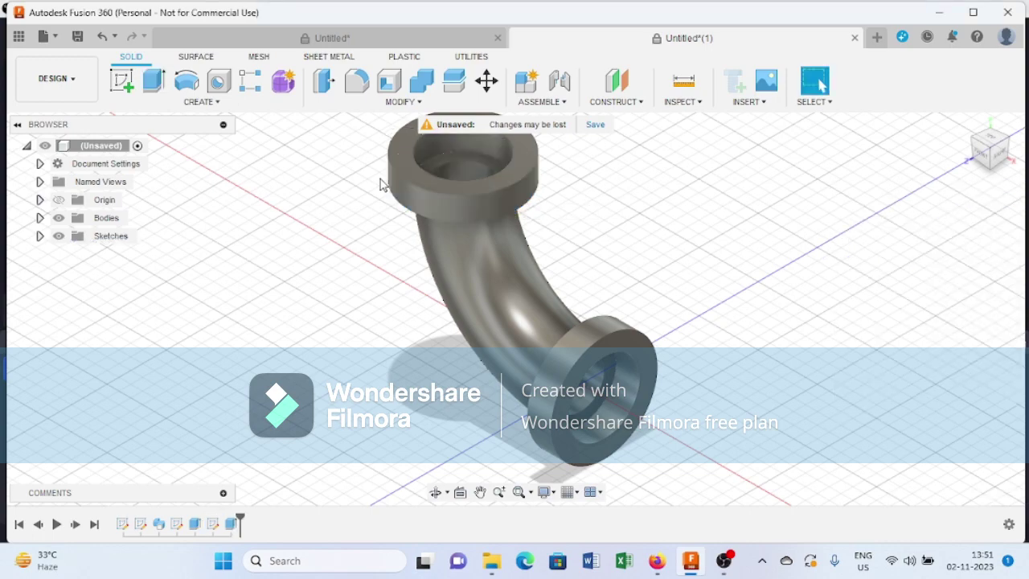
Step: Sketch a 5 mm diameter circle on the lower flange's outer face, vertically above the bore centre, and finish the sketch
middle_click_drag(608, 231, 571, 287, "shift")
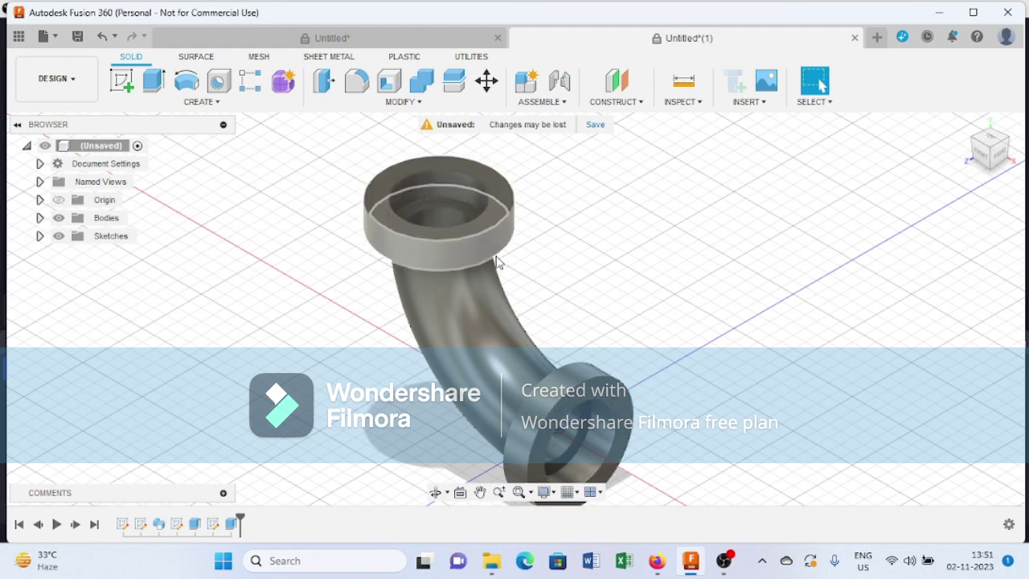
left_click(584, 400)
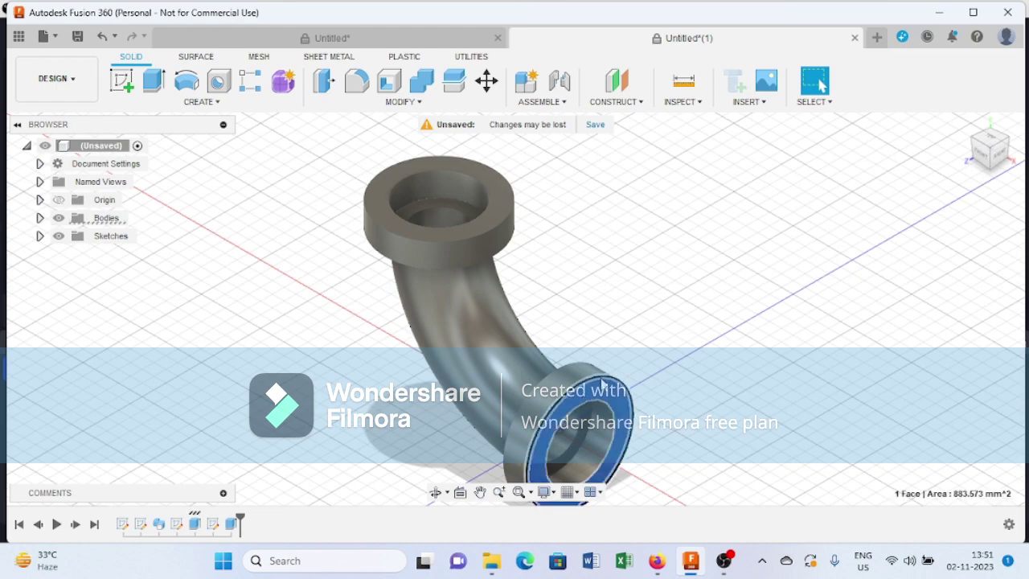
left_click(129, 91)
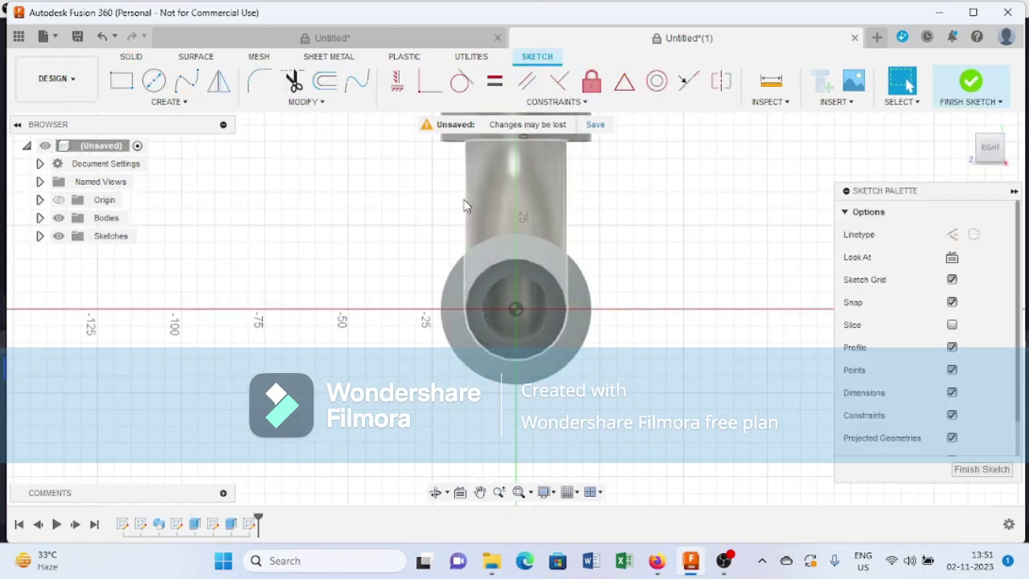
left_click(154, 80)
scroll(425, 184, "up", 3)
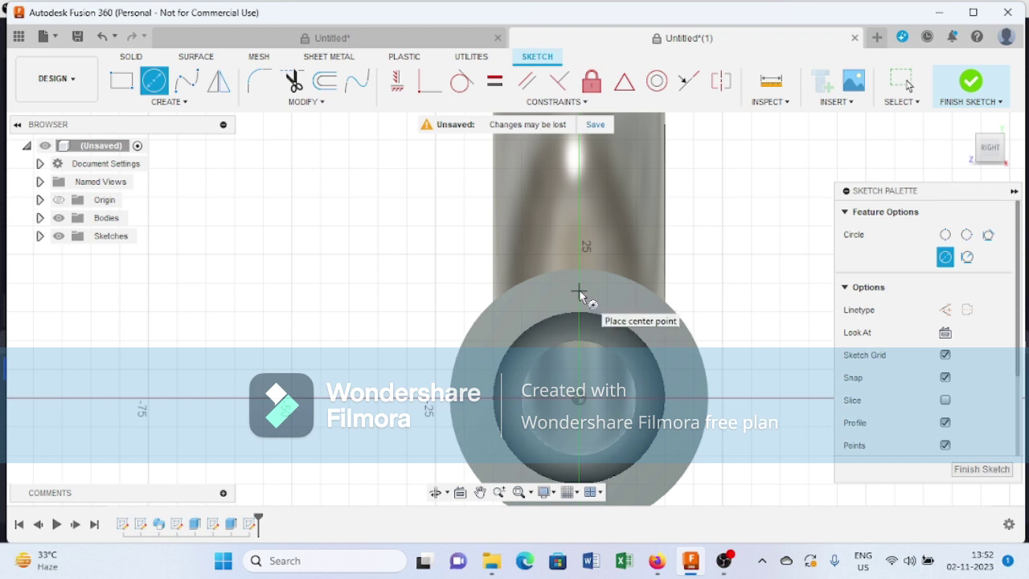
left_click(579, 291)
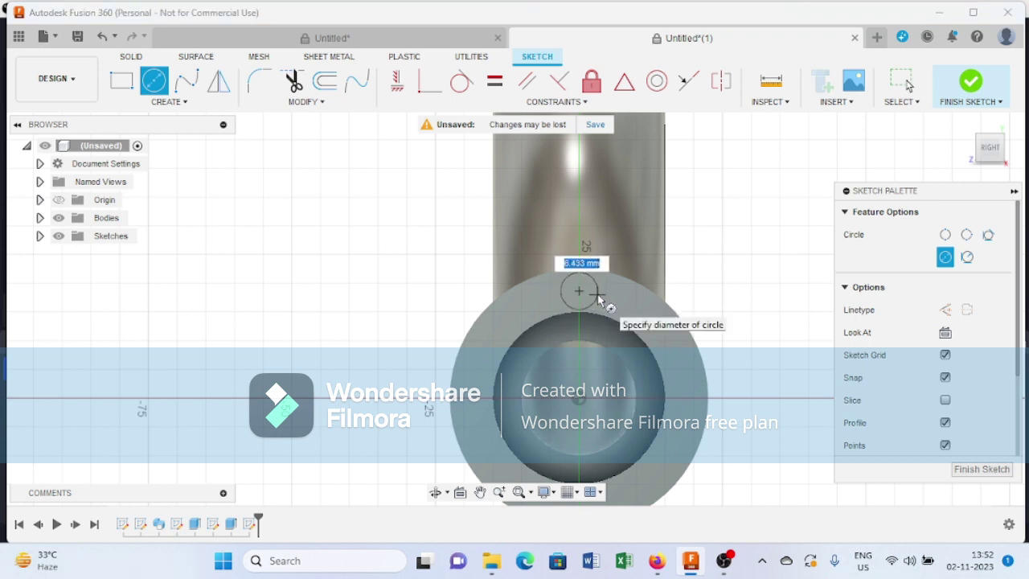
type("5")
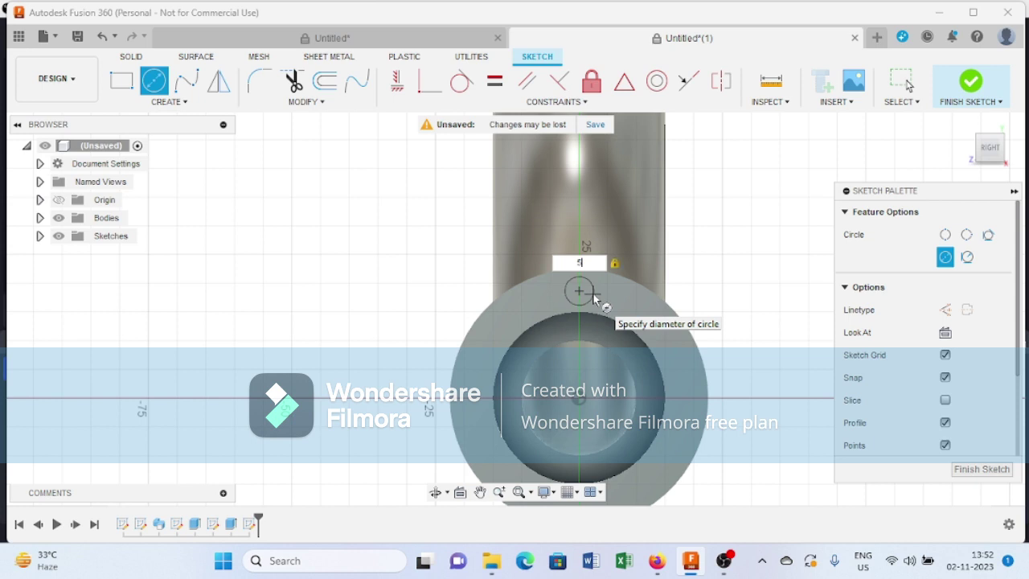
key("Return")
key("Escape")
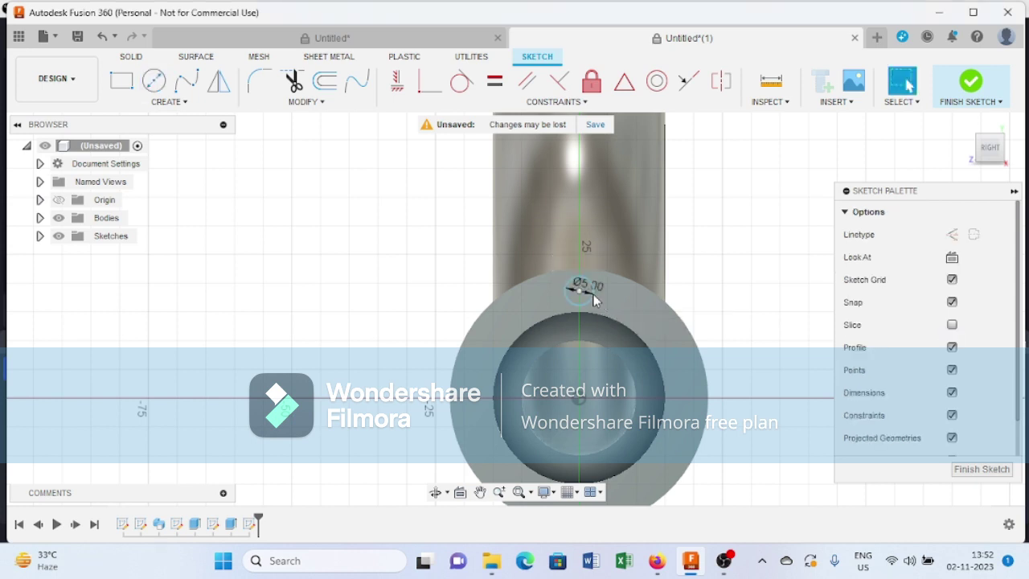
left_click(968, 81)
mouse_move(969, 135)
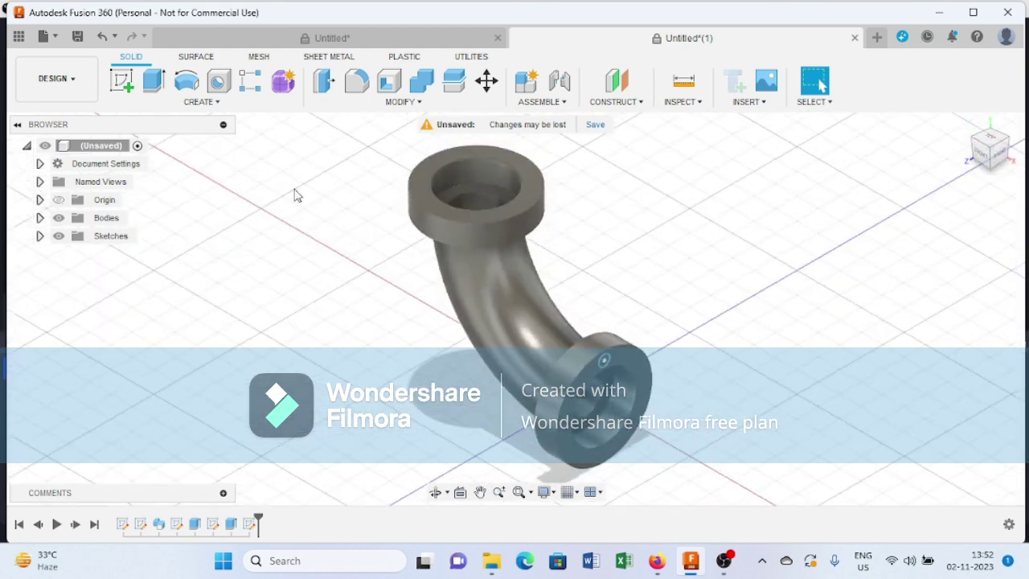
Step: Extrude the 5 mm circle -20 mm into the lower flange as a cut
left_click(153, 81)
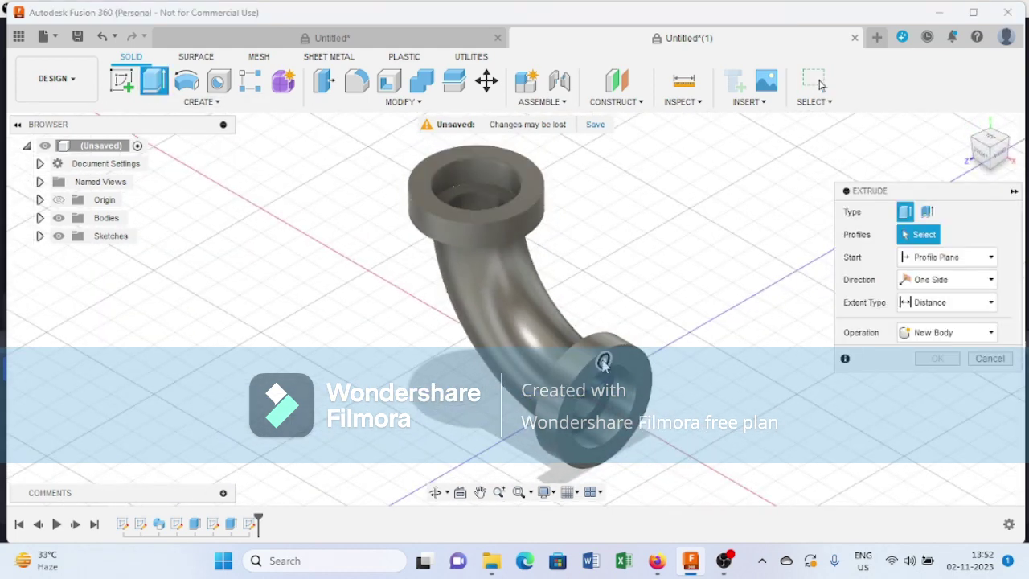
scroll(599, 345, "up", 3)
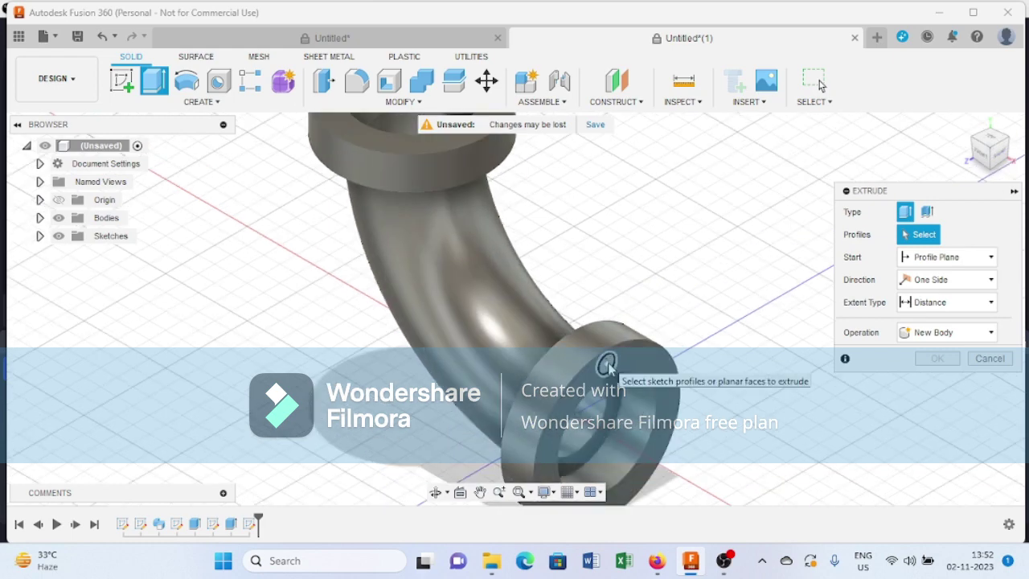
left_click(614, 365)
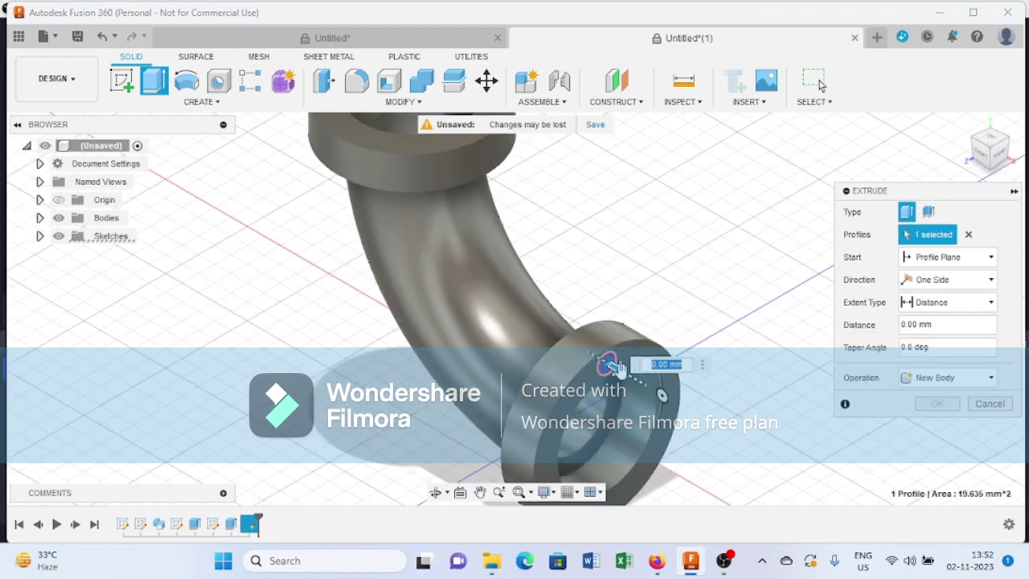
left_click_drag(614, 365, 554, 347)
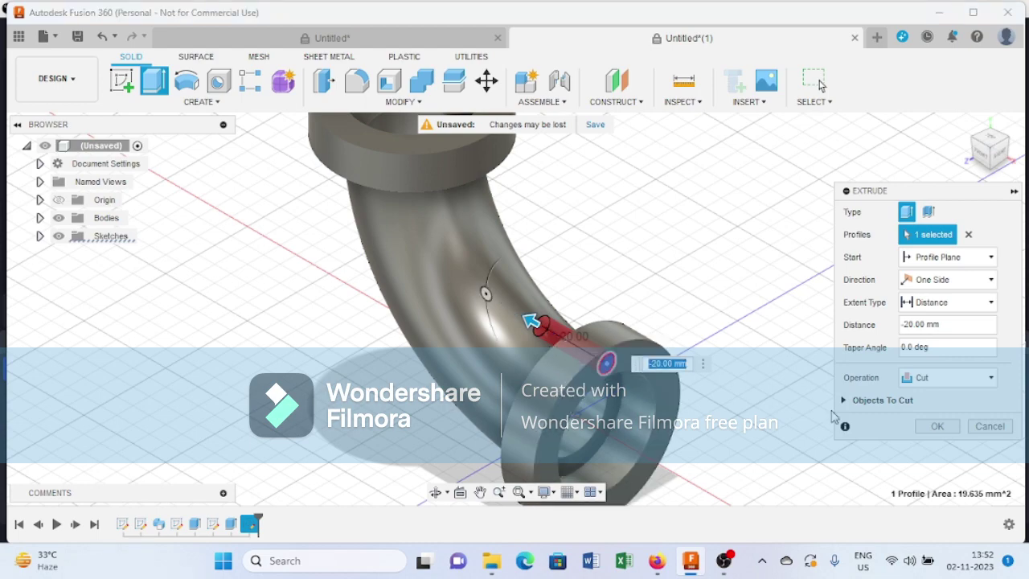
left_click(928, 427)
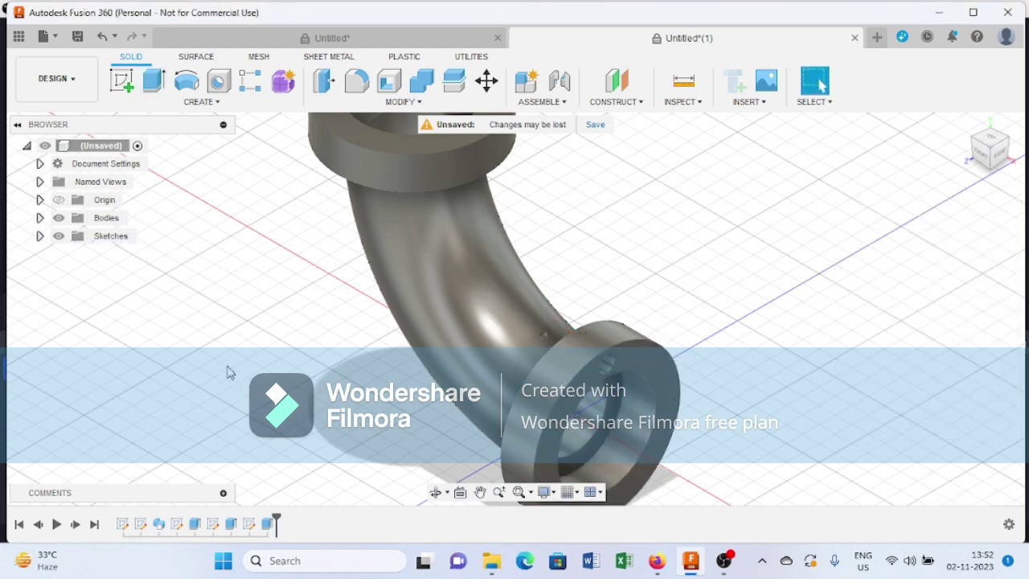
Step: Edit the bolt hole's extrude cut in the lower flange and set its distance to -10 mm
middle_click_drag(228, 371, 236, 352, "shift")
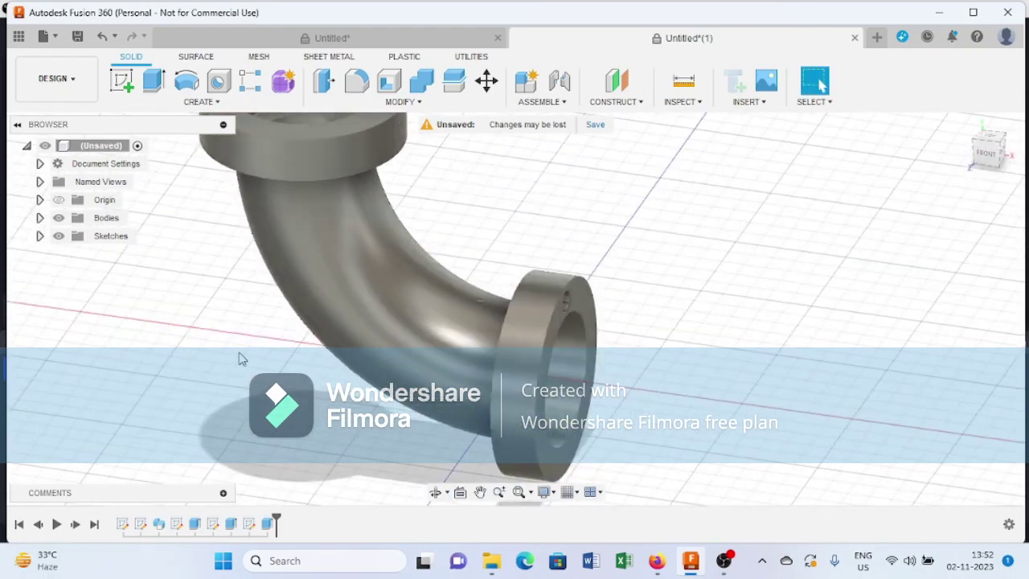
right_click(271, 524)
left_click(322, 380)
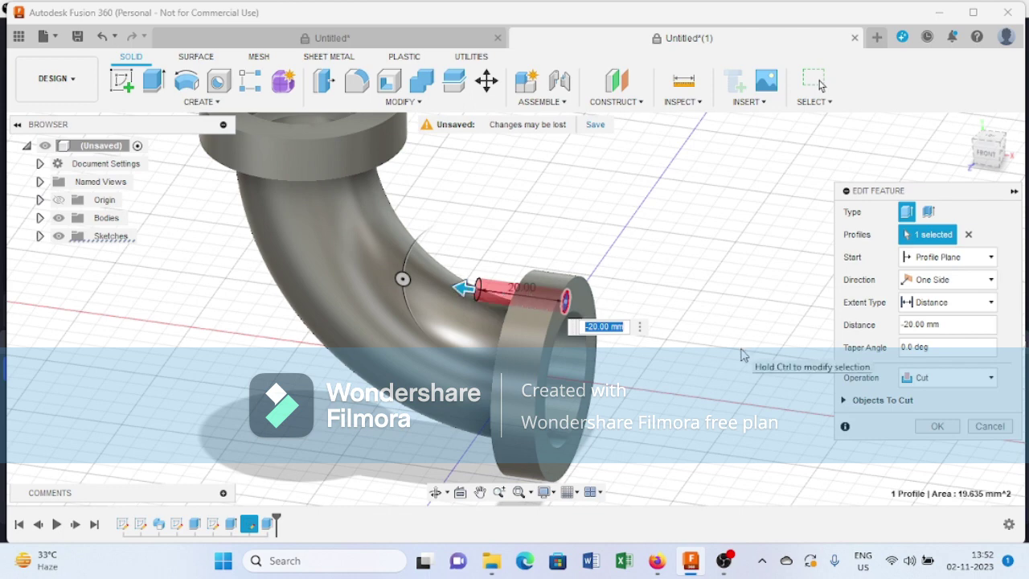
type("-10")
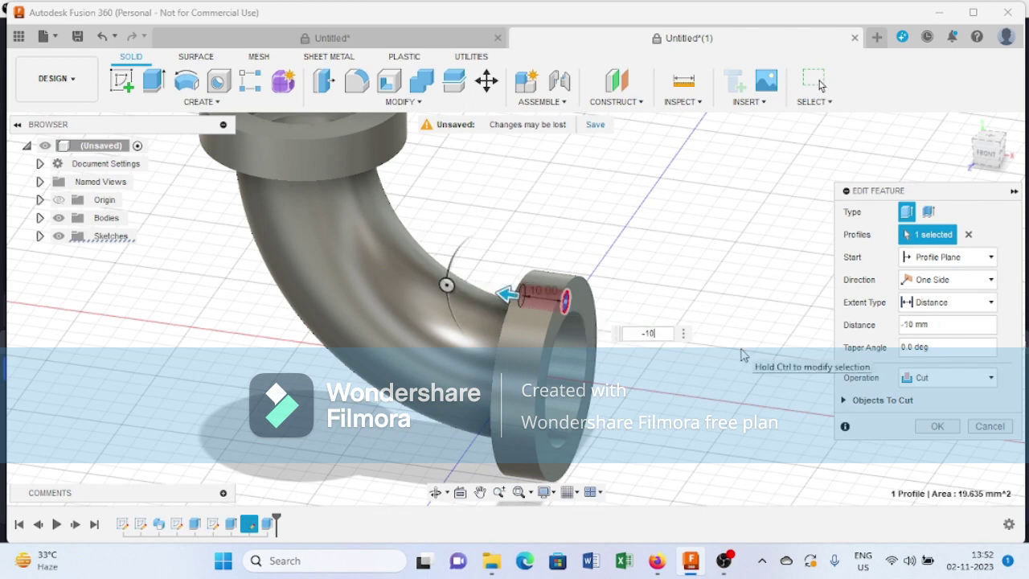
key("Return")
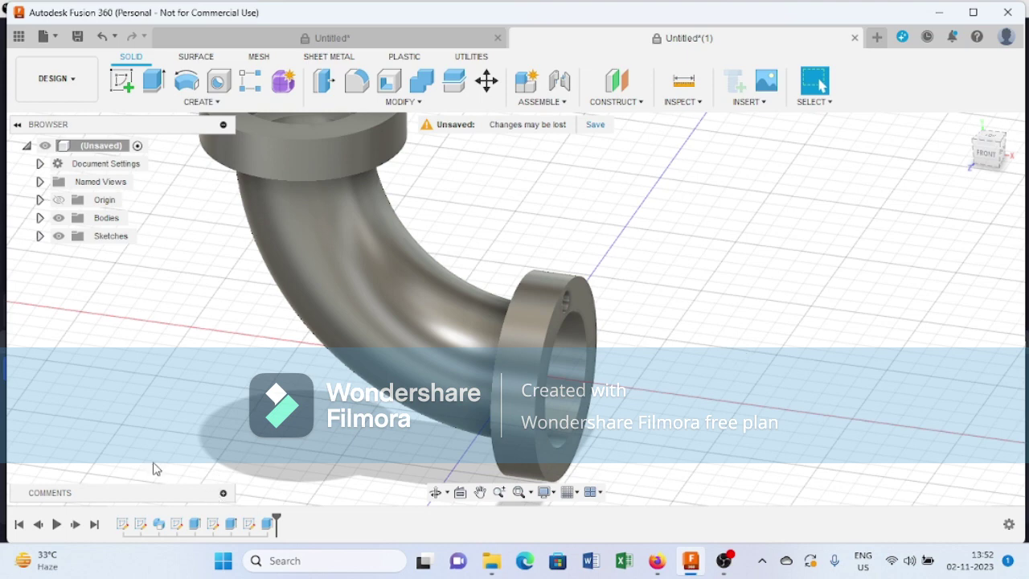
Step: Create a full circular pattern of the lower flange's bolt hole cut around the X axis with a quantity of 6
middle_click_drag(172, 420, 461, 354, "shift")
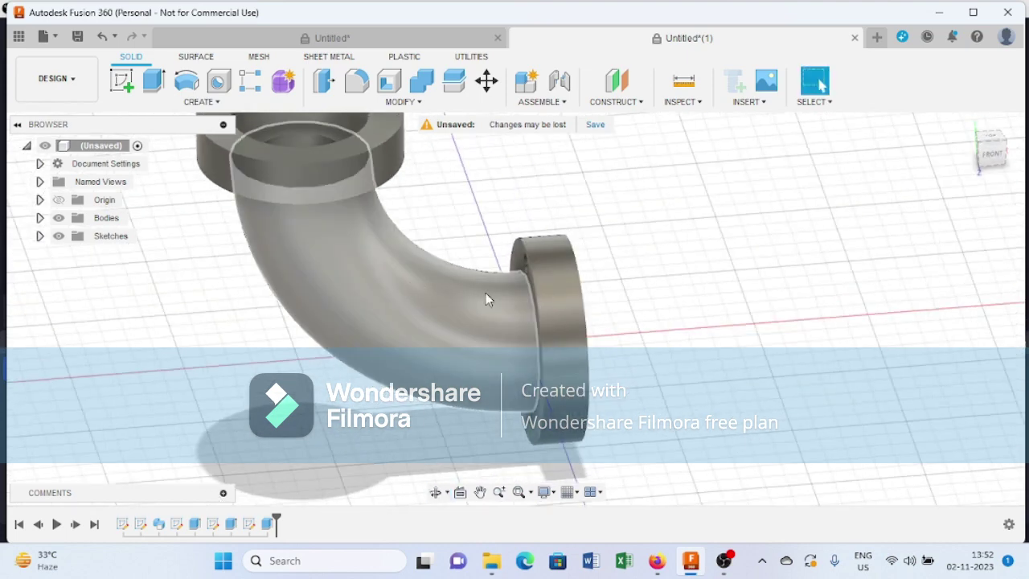
middle_click_drag(820, 308, 741, 281, "shift")
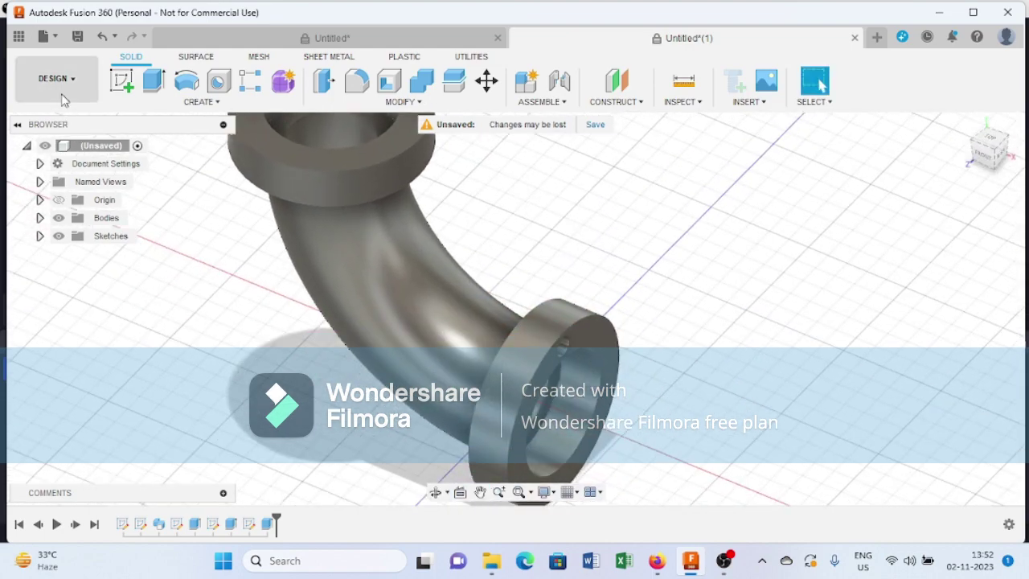
left_click(206, 110)
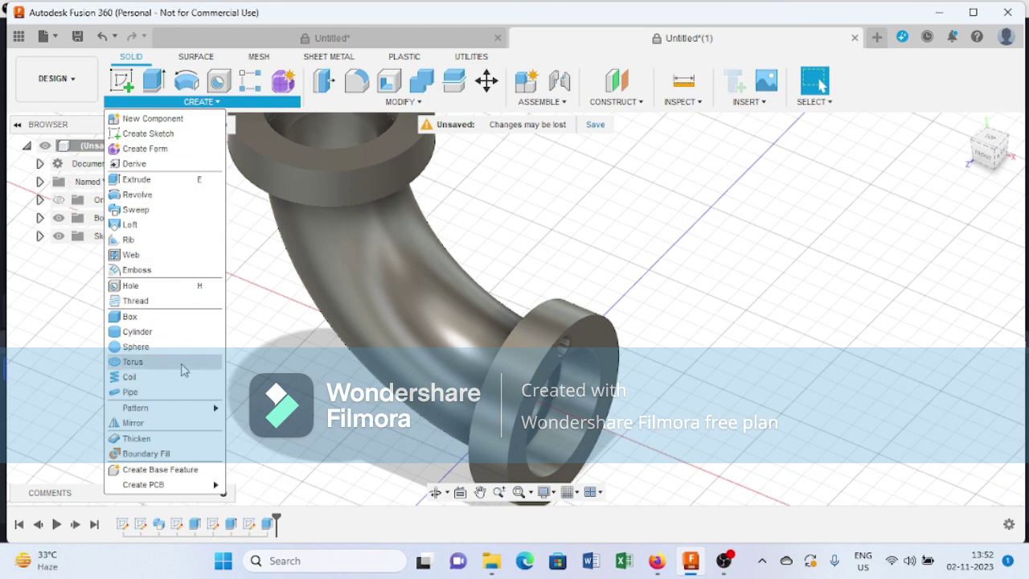
mouse_move(193, 414)
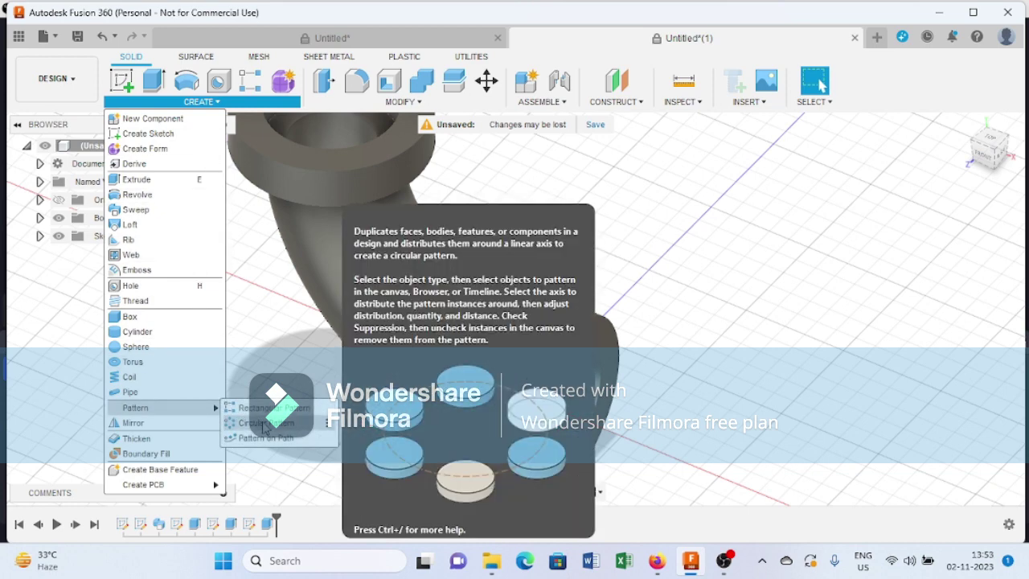
left_click(266, 426)
scroll(595, 312, "up", 4)
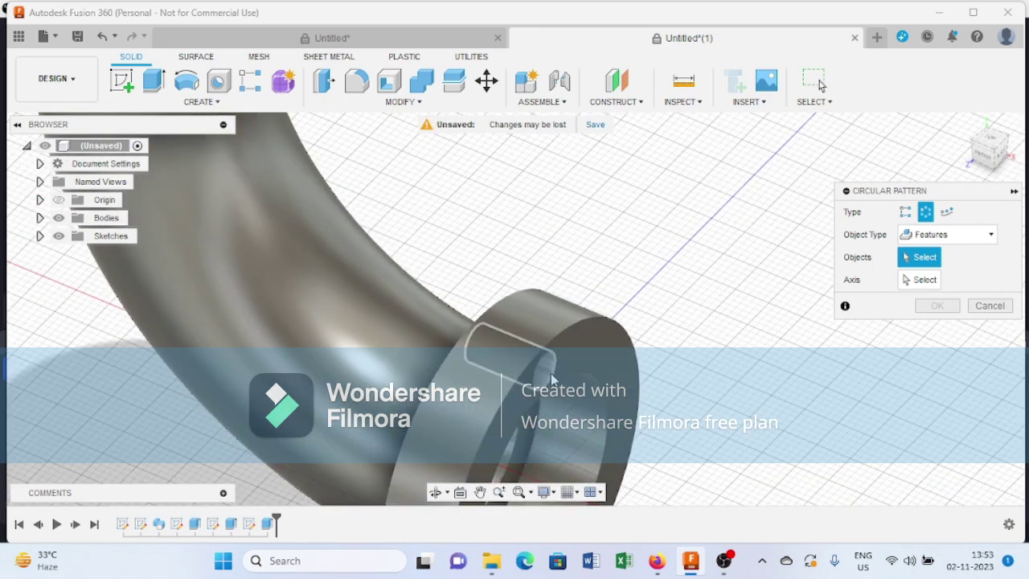
left_click(546, 374)
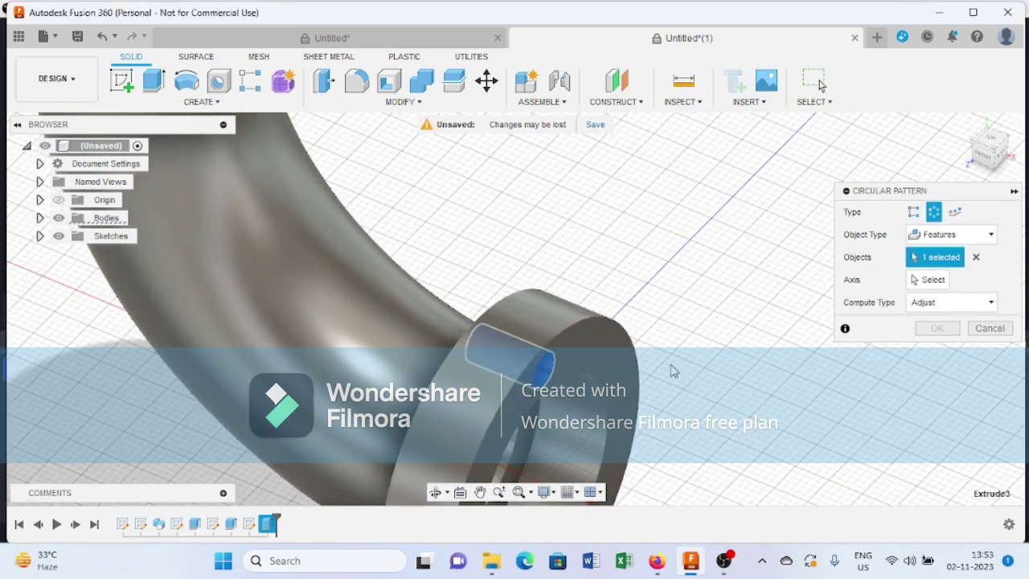
left_click(930, 278)
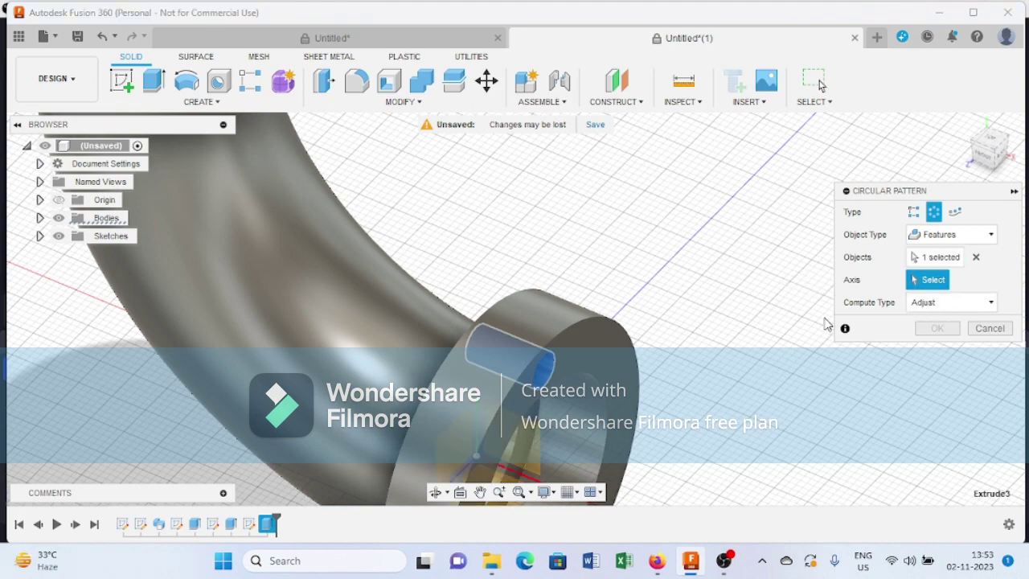
scroll(674, 446, "down", 3)
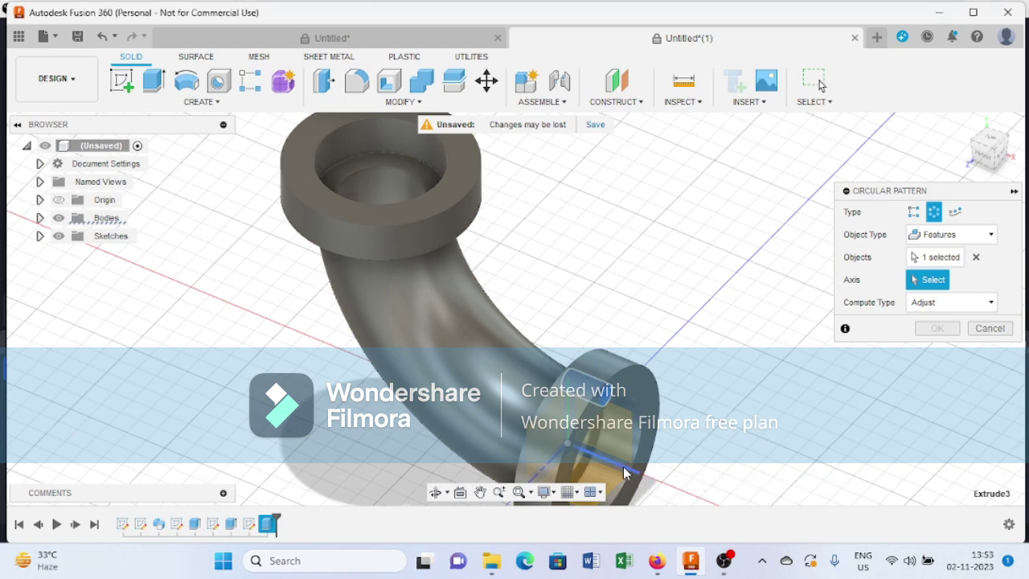
left_click(623, 466)
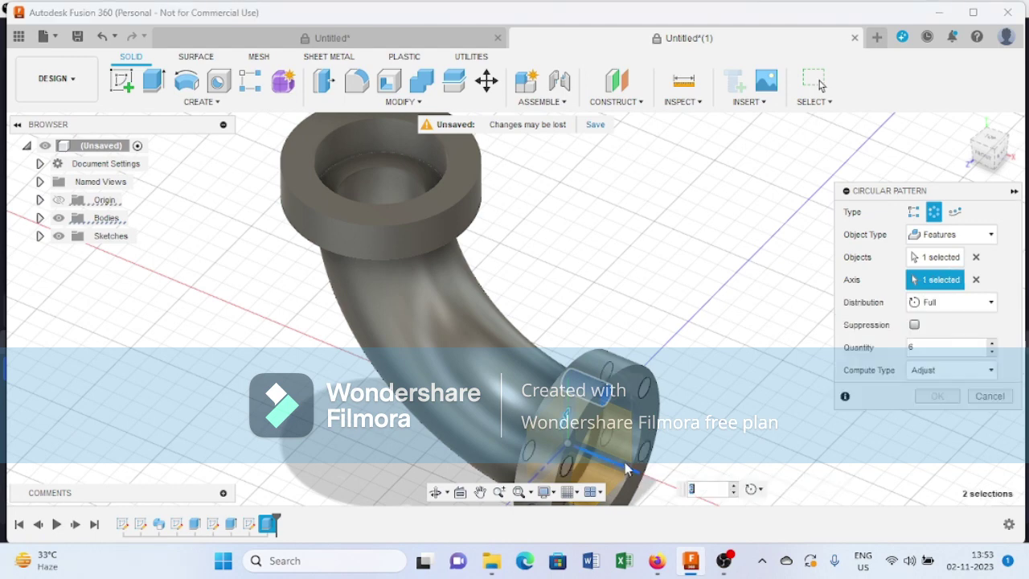
left_click(935, 396)
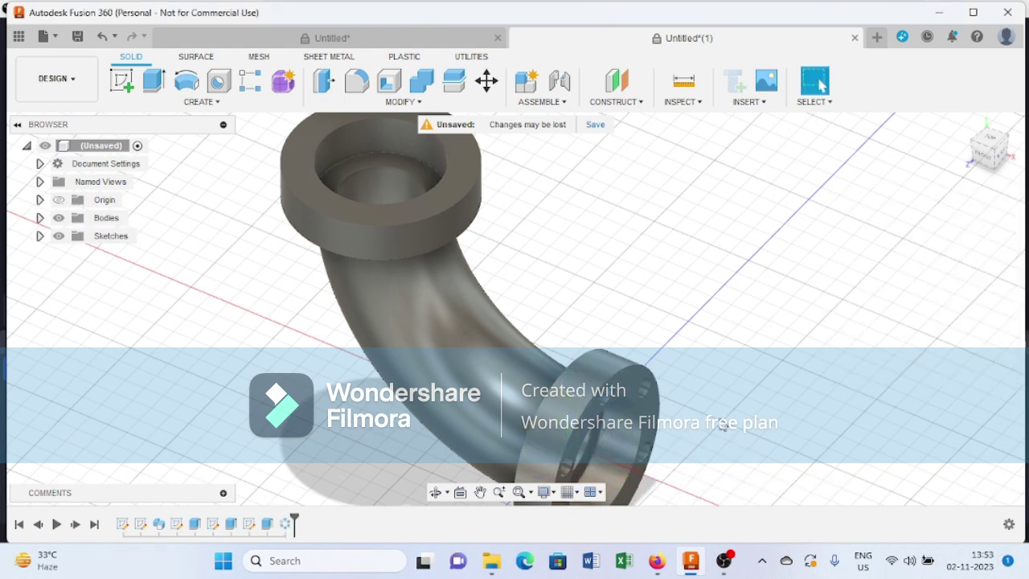
middle_click_drag(720, 426, 684, 340, "shift")
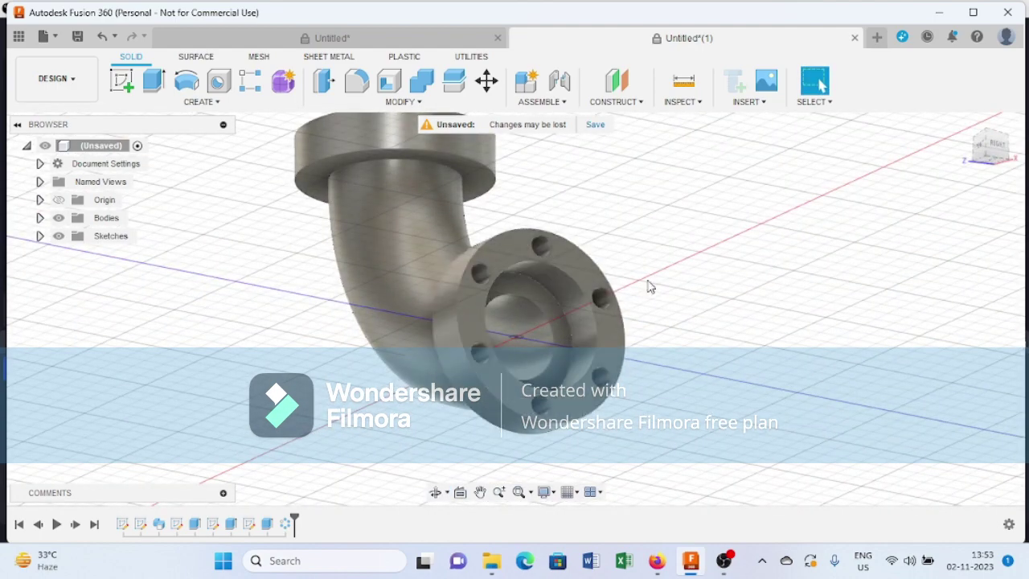
Step: Sketch a 5 mm diameter circle on the upper flange's top face, in line with the bore centre, and finish the sketch
middle_click_drag(663, 267, 687, 362, "shift")
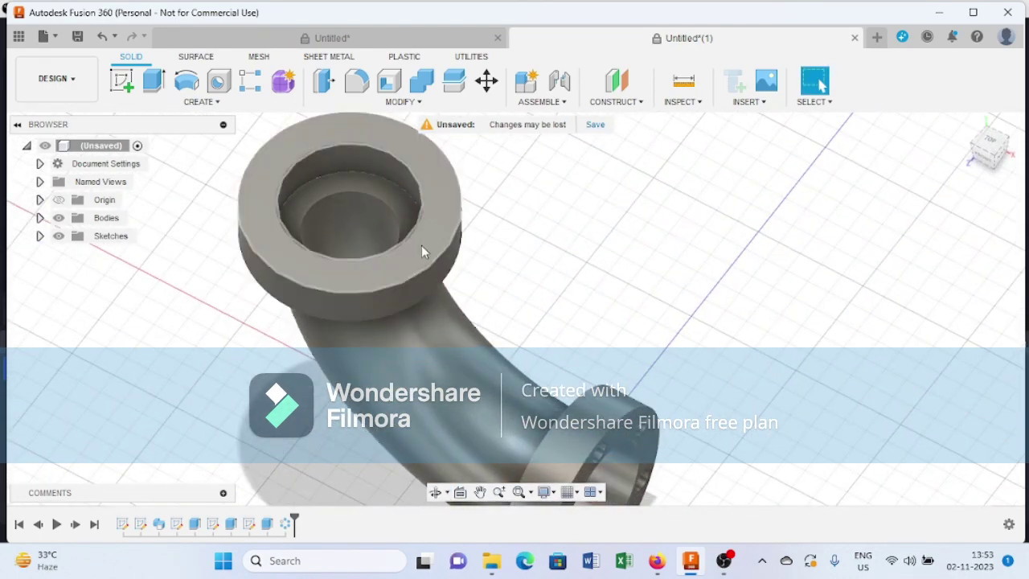
left_click(428, 230)
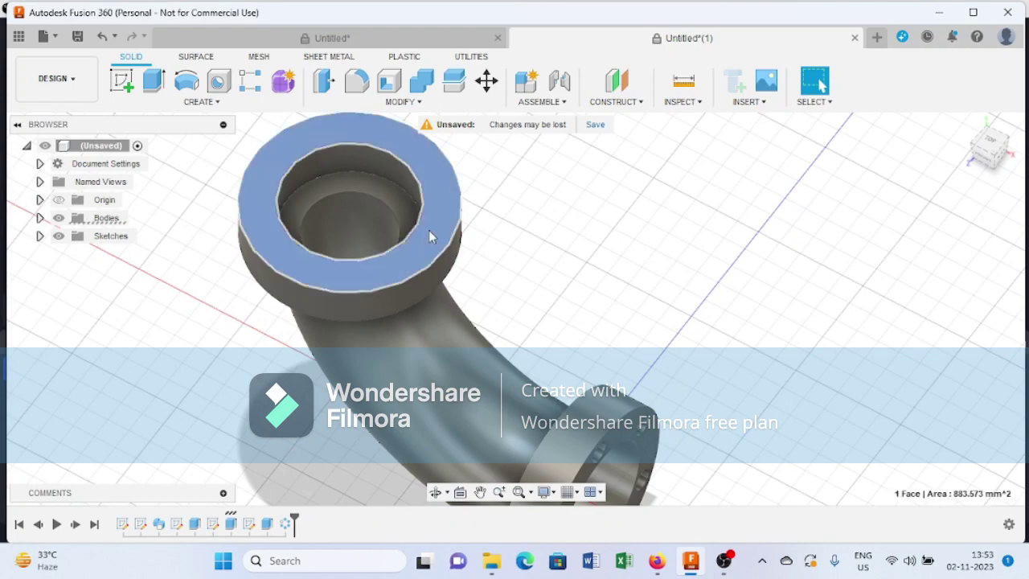
left_click(133, 94)
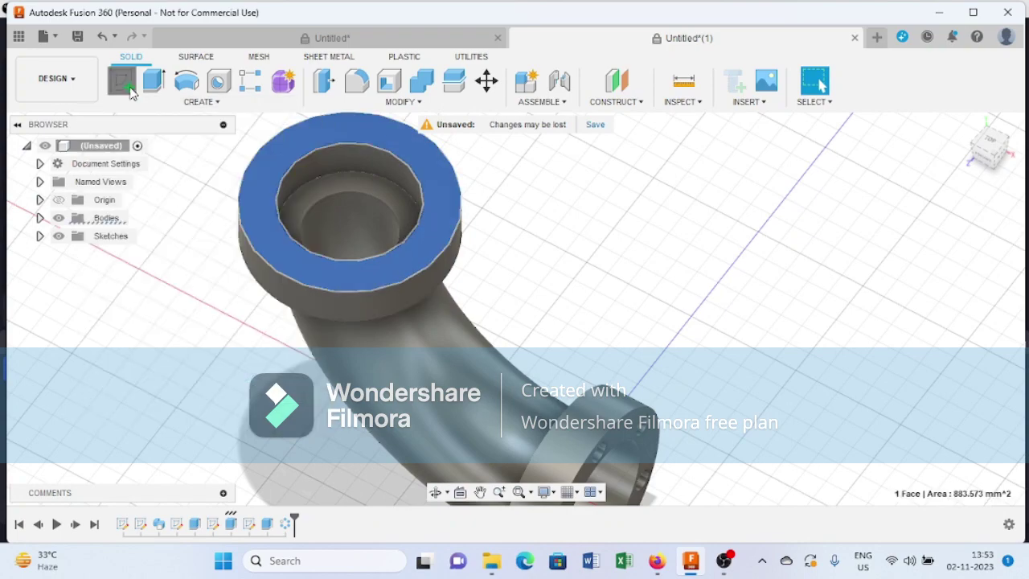
scroll(263, 174, "up", 1)
mouse_move(264, 173)
middle_mouse_down()
mouse_move(241, 349)
mouse_move(201, 357)
mouse_move(278, 352)
middle_mouse_up()
scroll(223, 365, "down", 2)
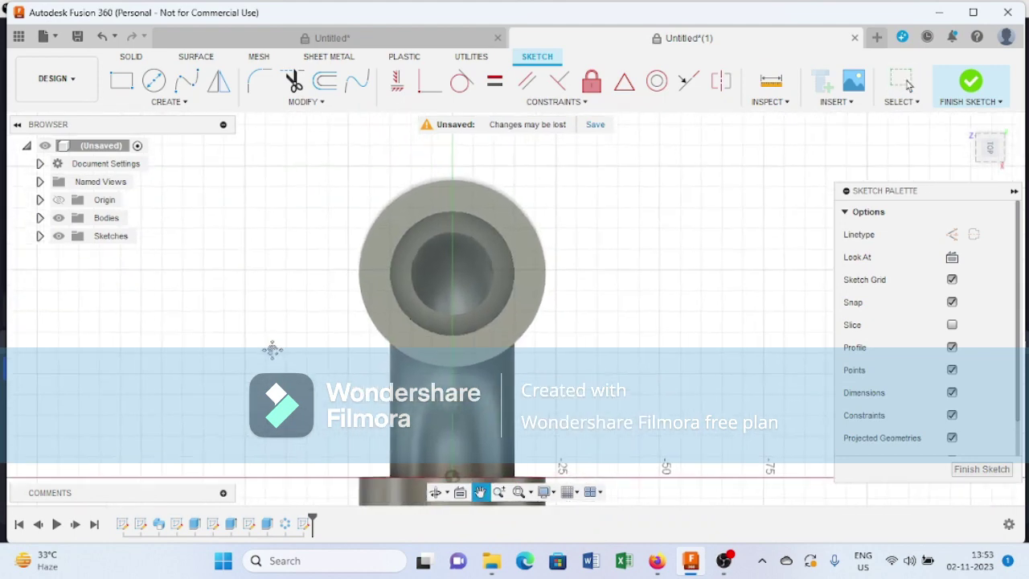
left_click(154, 81)
scroll(462, 186, "up", 5)
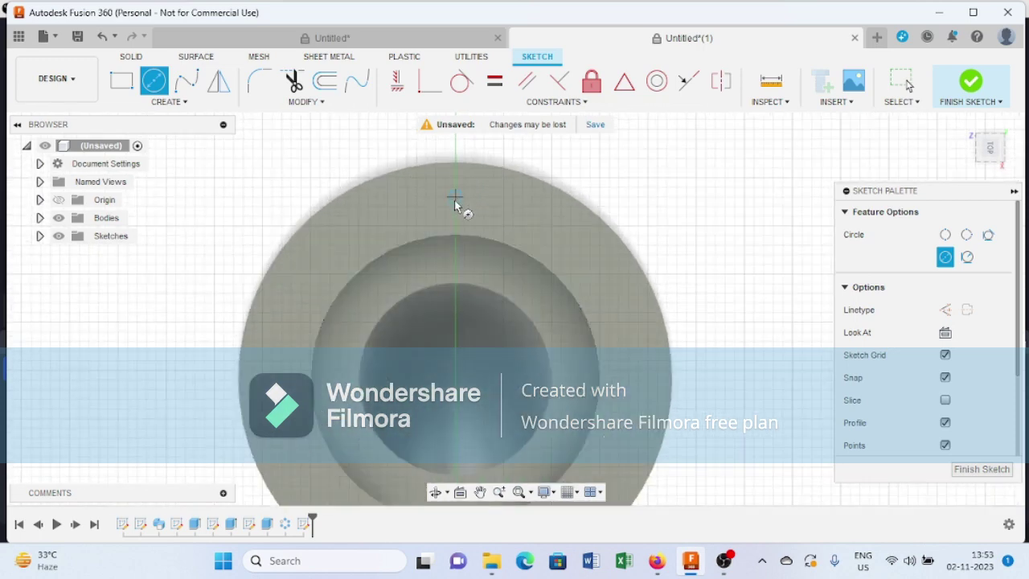
left_click(455, 196)
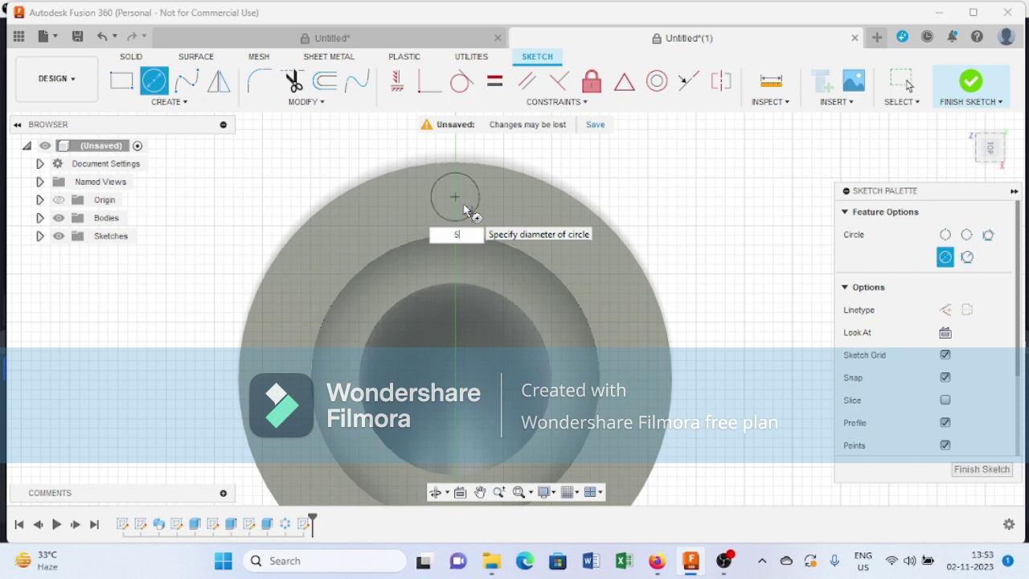
key("Return")
key("Escape")
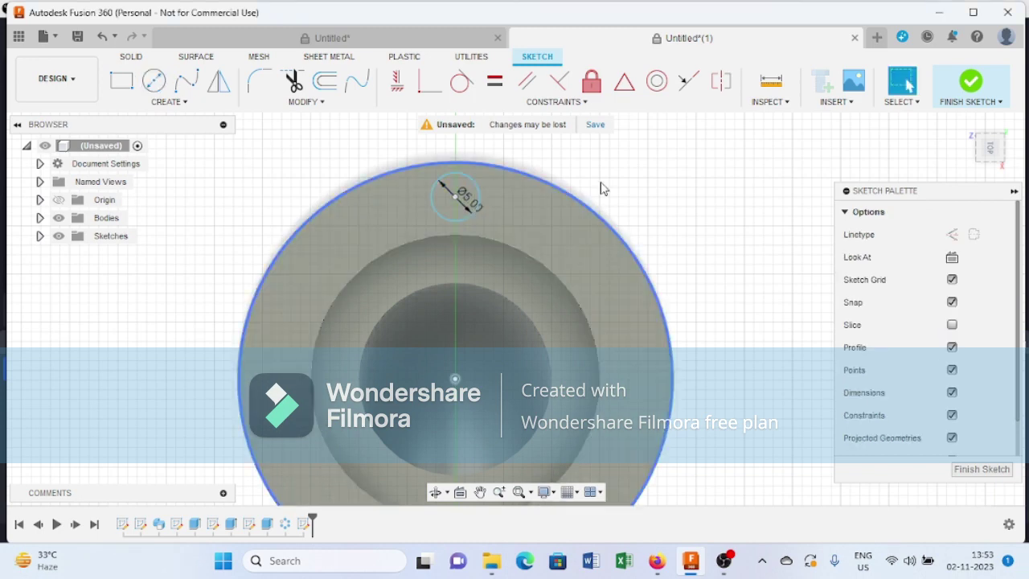
left_click(969, 82)
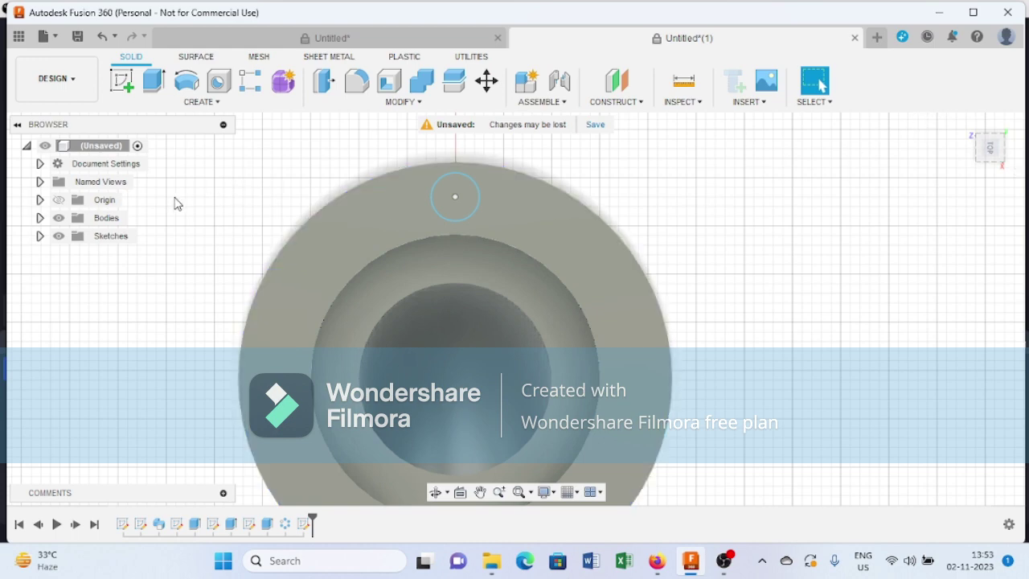
Step: Extrude the 5 mm circle -14 mm through the upper flange as a cut
middle_click_drag(177, 203, 241, 196, "shift")
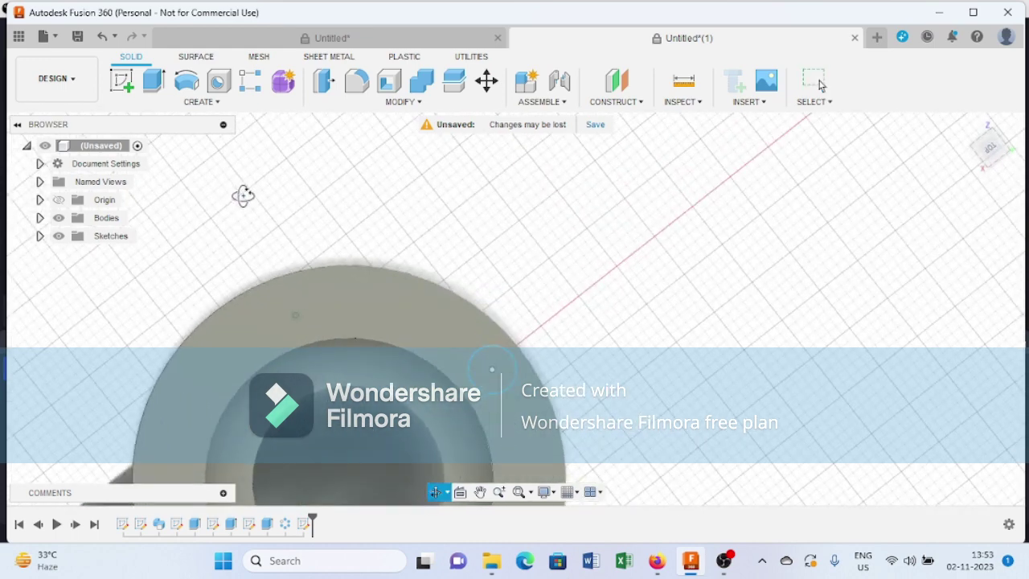
left_click(967, 124)
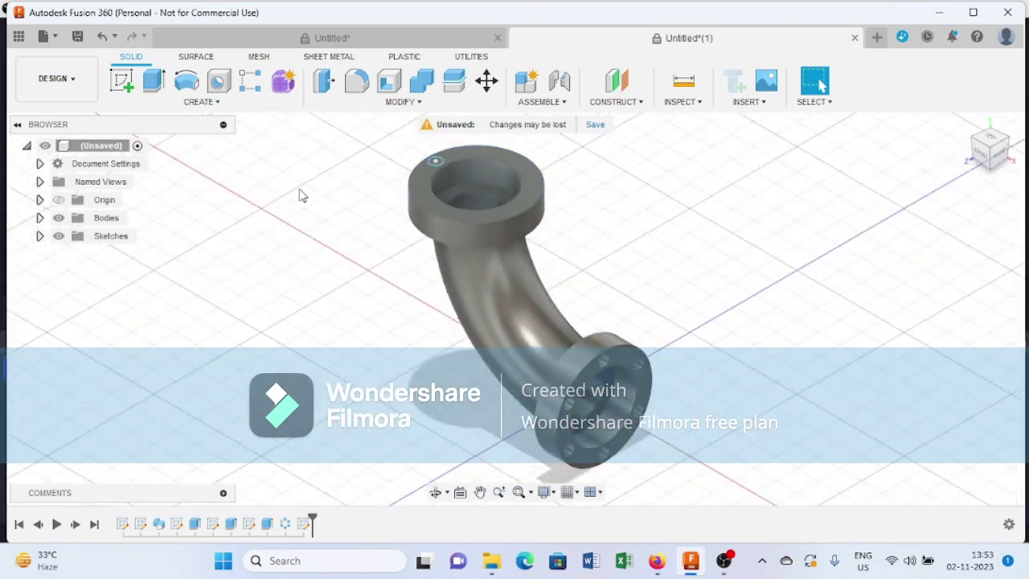
left_click(153, 82)
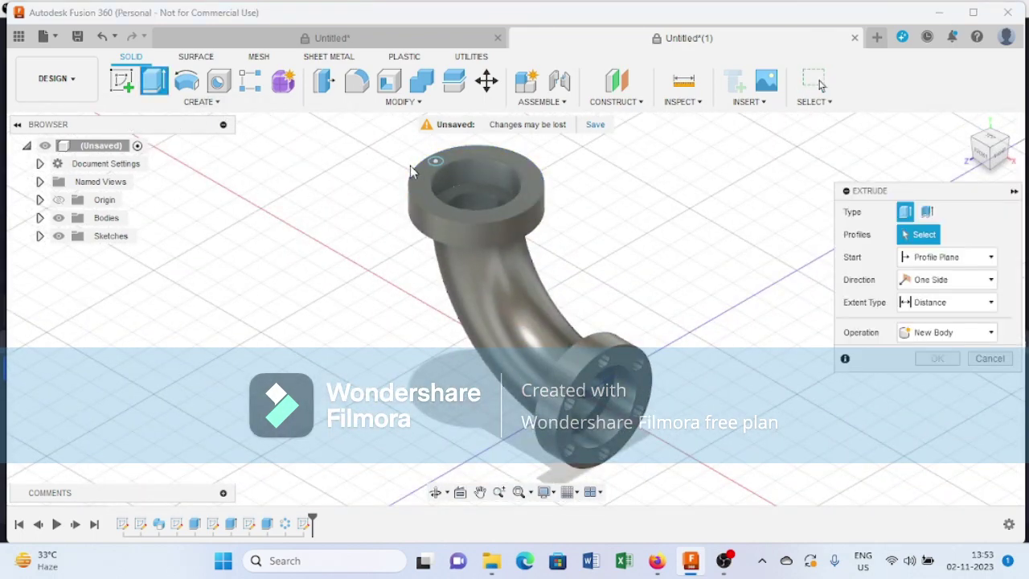
scroll(464, 159, "up", 5)
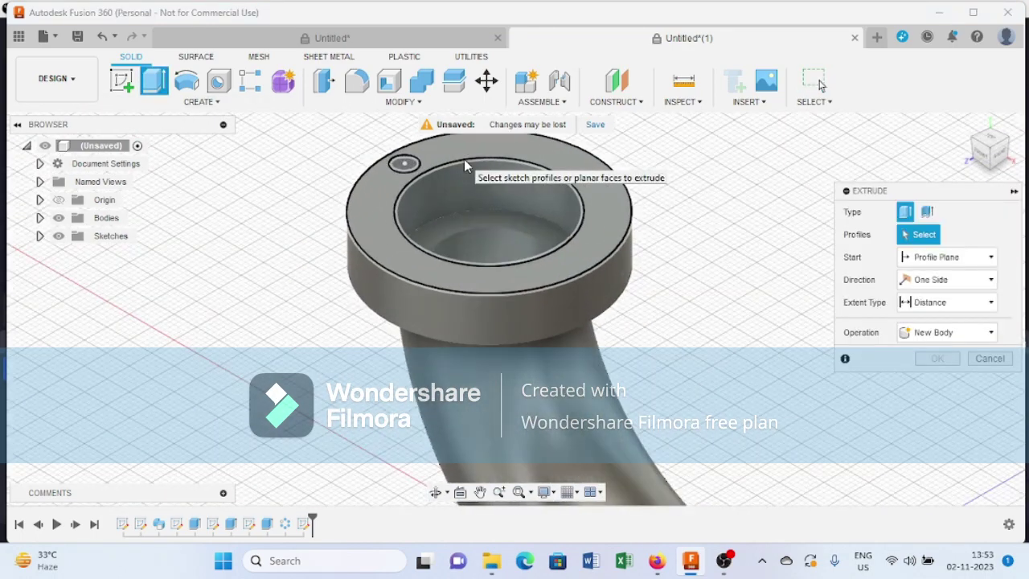
left_click(406, 164)
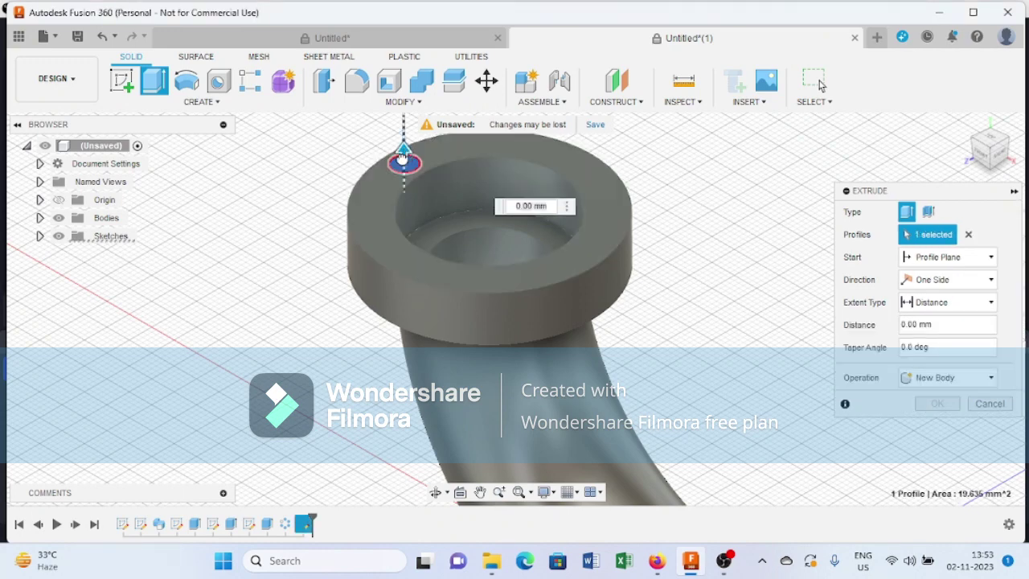
left_click_drag(404, 158, 404, 233)
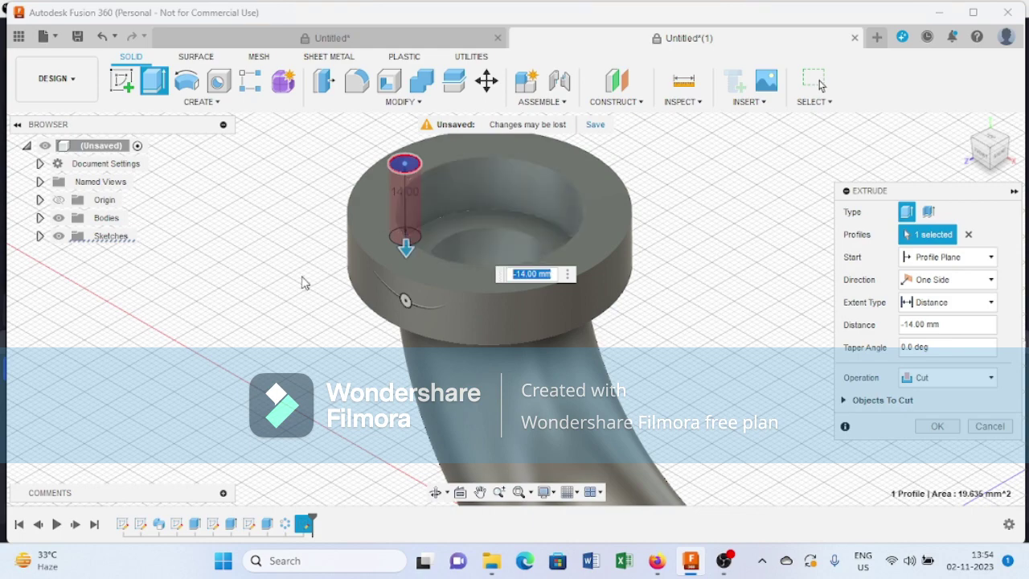
middle_click_drag(292, 277, 376, 213, "shift")
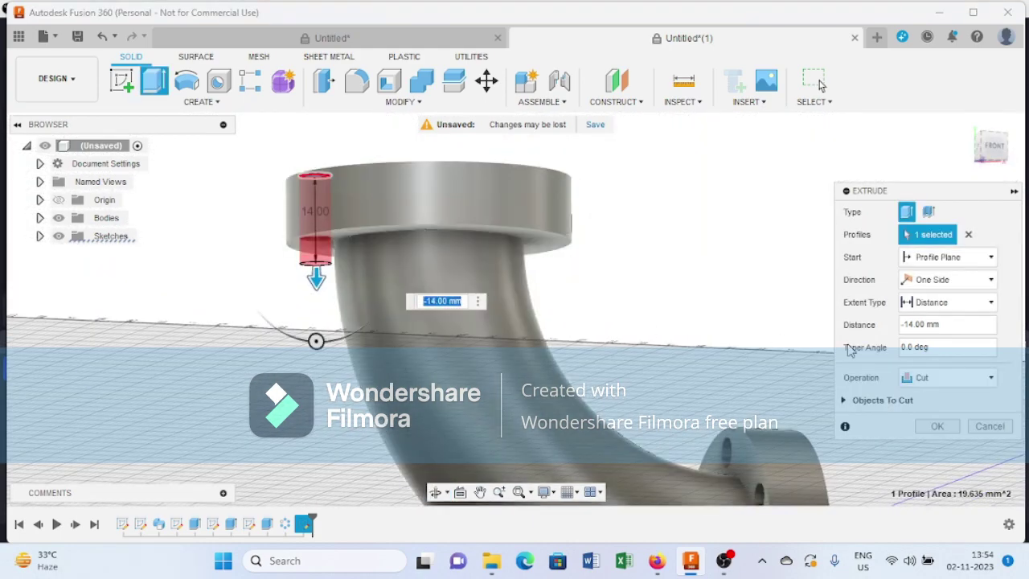
left_click(937, 427)
middle_click_drag(731, 313, 699, 368, "shift")
scroll(423, 369, "down", 3)
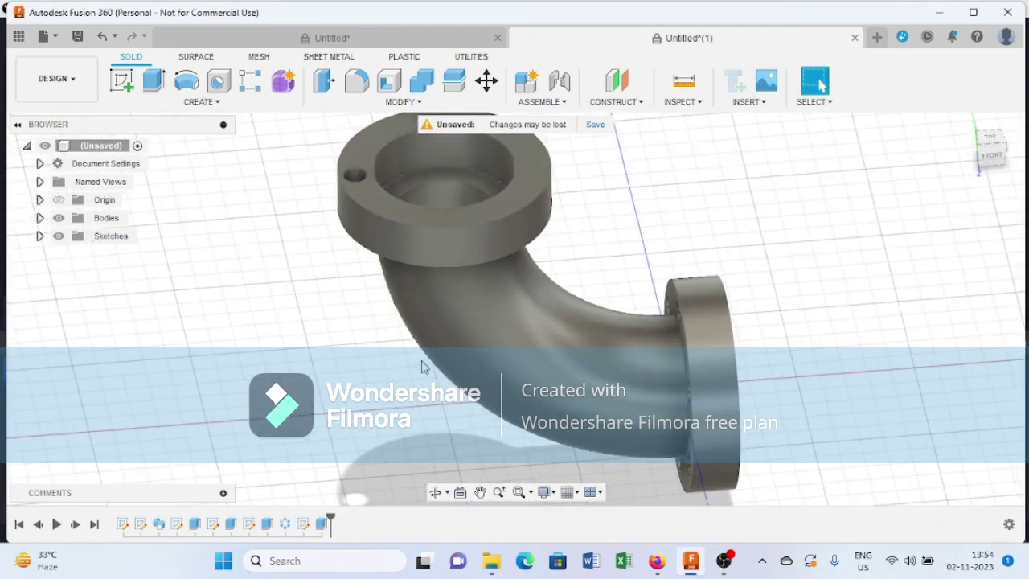
middle_click_drag(293, 218, 279, 307)
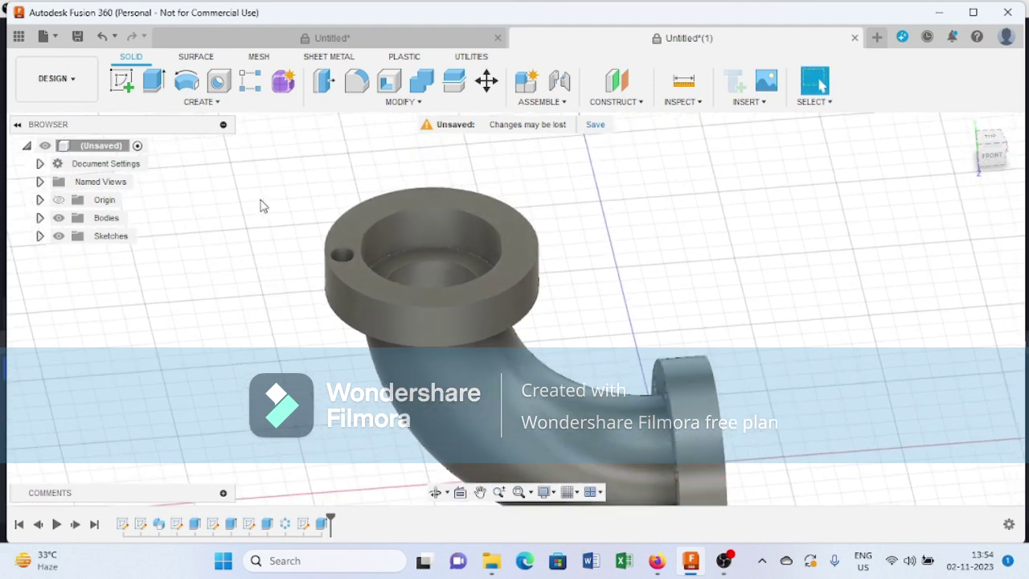
left_click(222, 107)
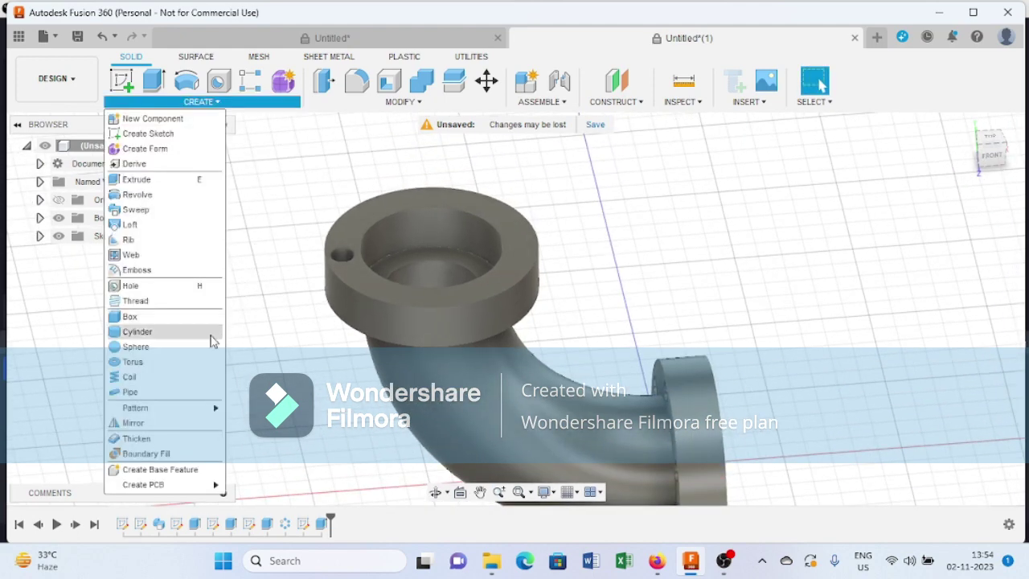
mouse_move(186, 414)
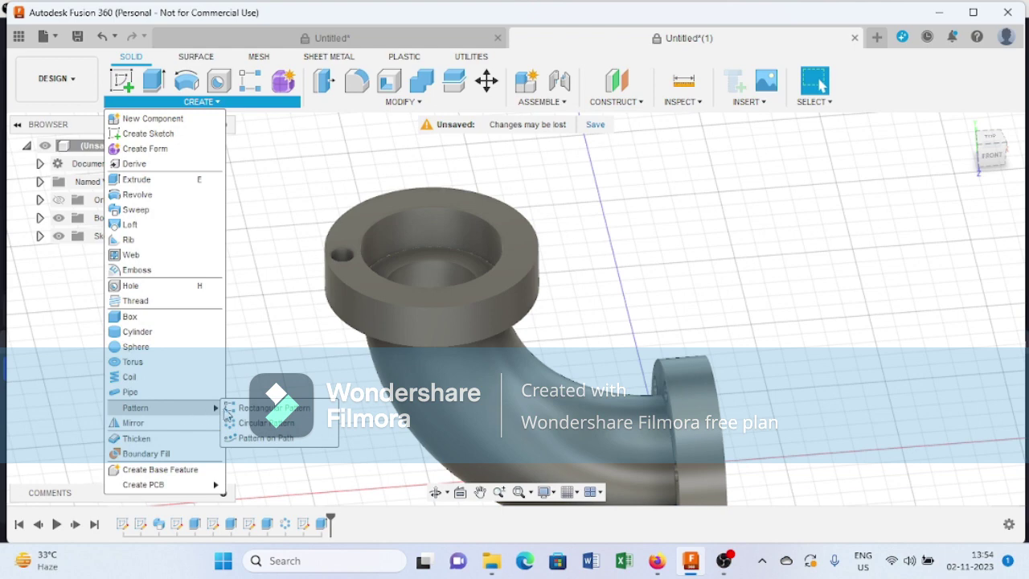
left_click(256, 422)
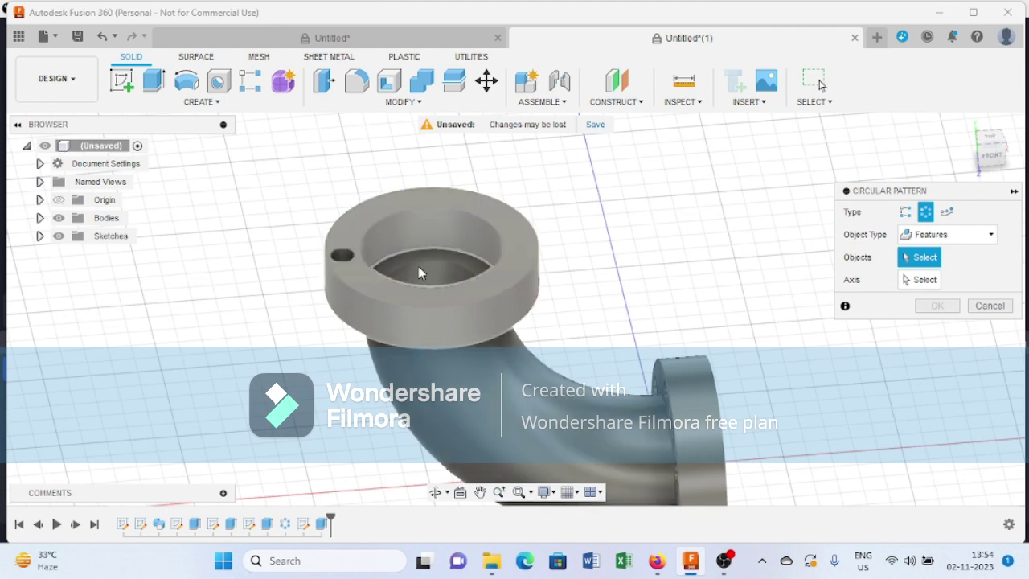
left_click(990, 306)
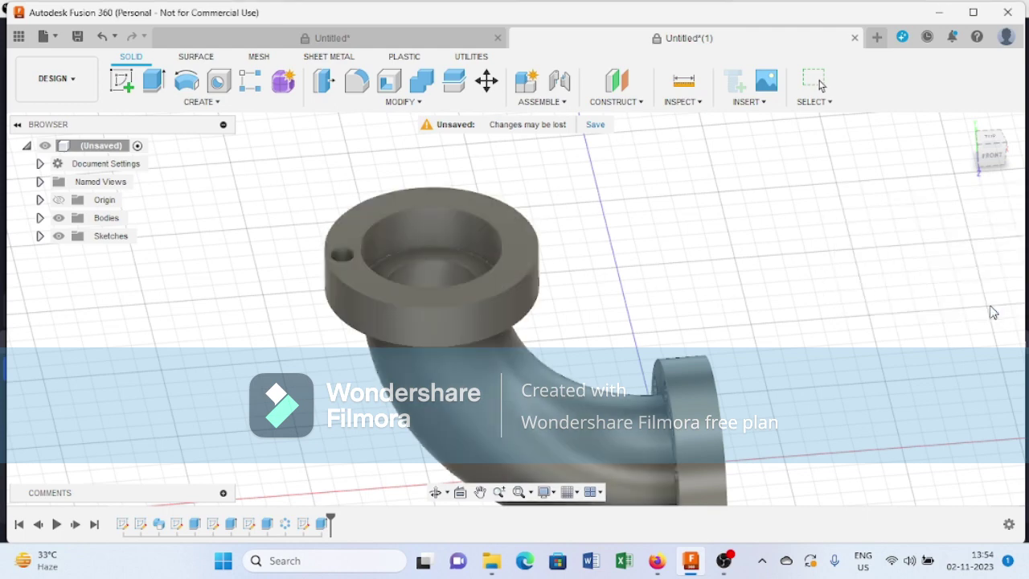
Step: Create a construction axis through the outer cylindrical face of the upper flange
left_click(616, 102)
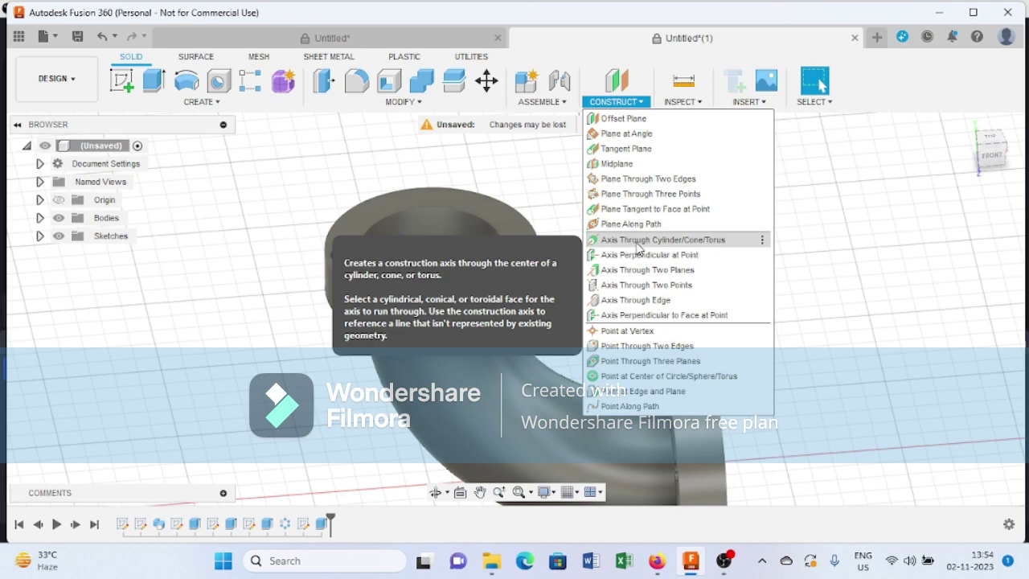
left_click(718, 241)
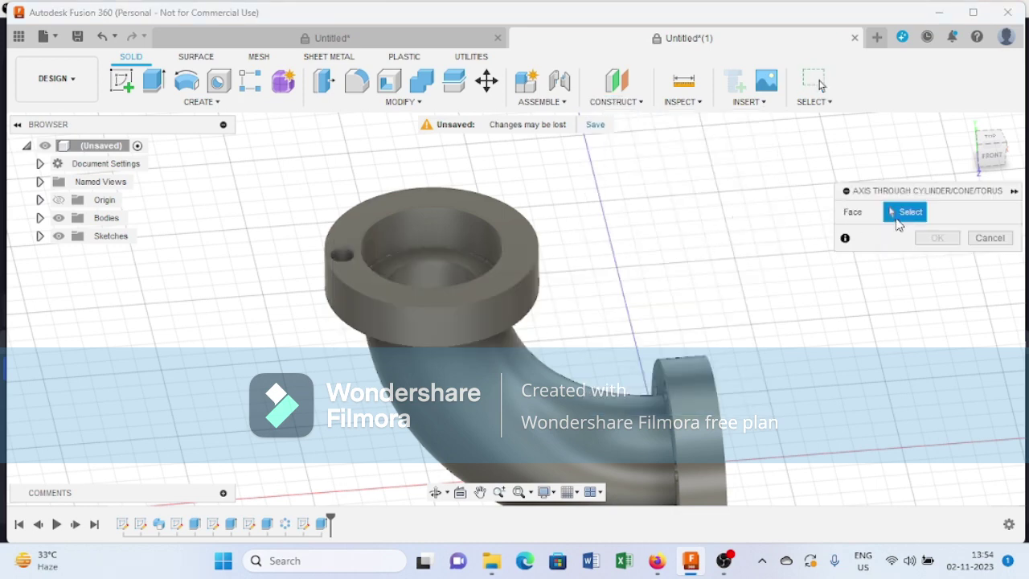
left_click(514, 295)
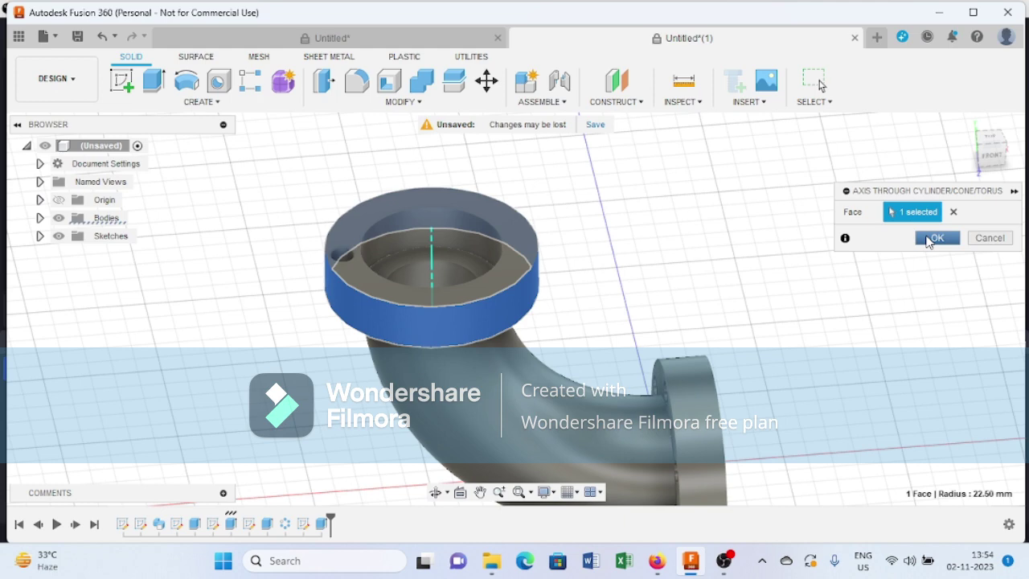
left_click(931, 240)
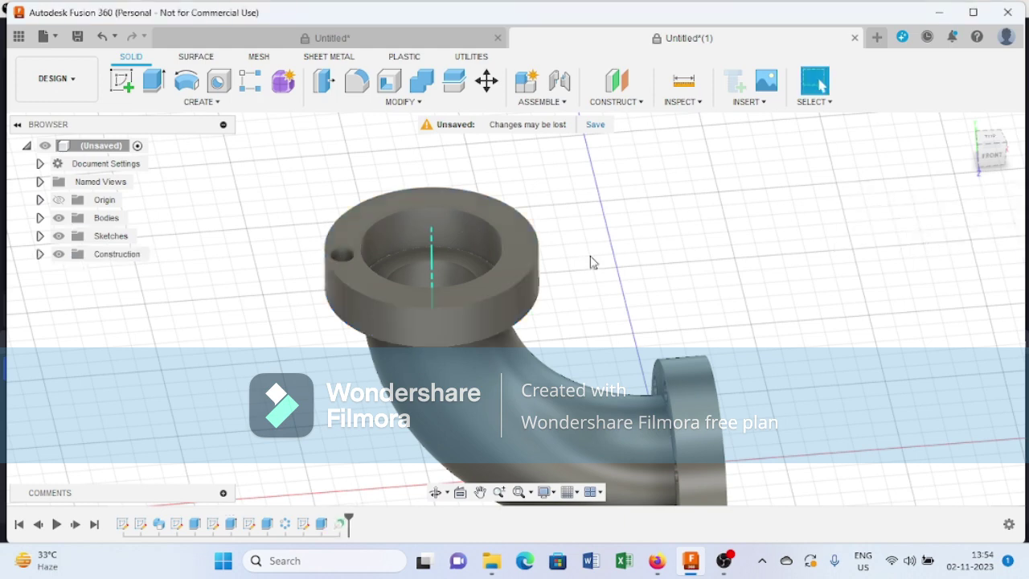
Step: Create a full circular pattern of the upper flange's bolt hole cut around the construction axis with a quantity of 6
left_click(189, 102)
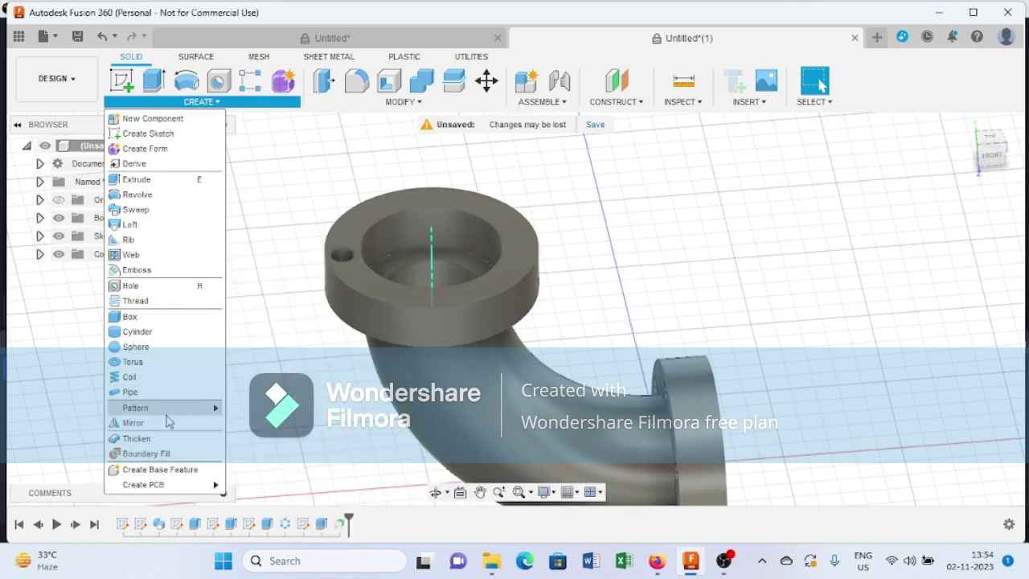
mouse_move(171, 414)
left_click(291, 423)
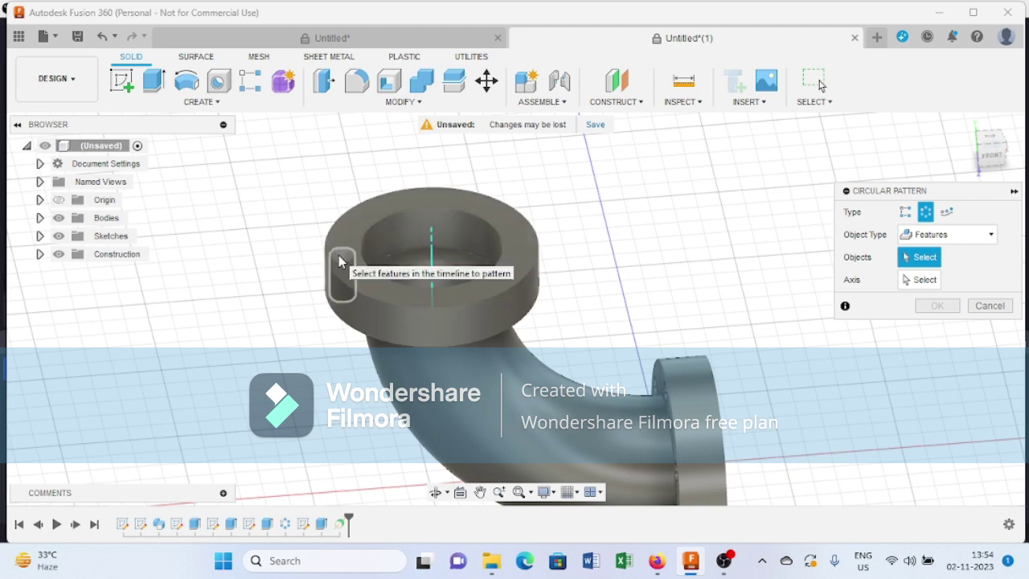
left_click(338, 261)
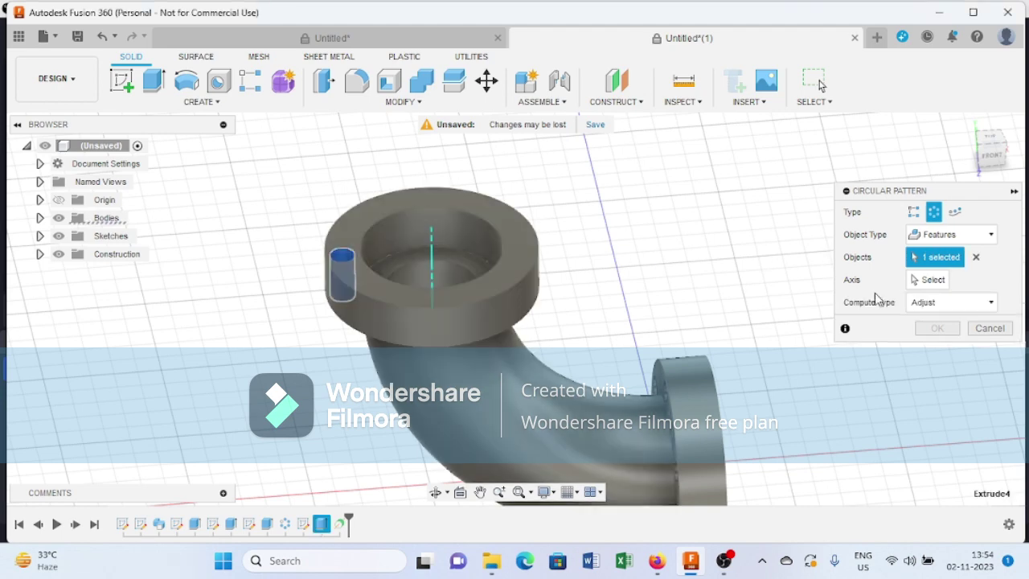
left_click(923, 278)
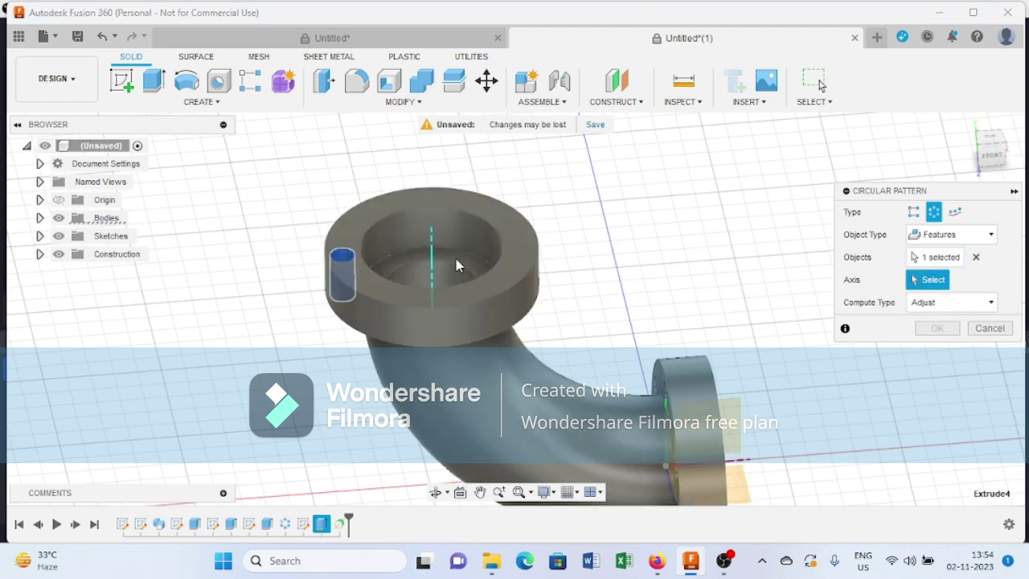
left_click(430, 249)
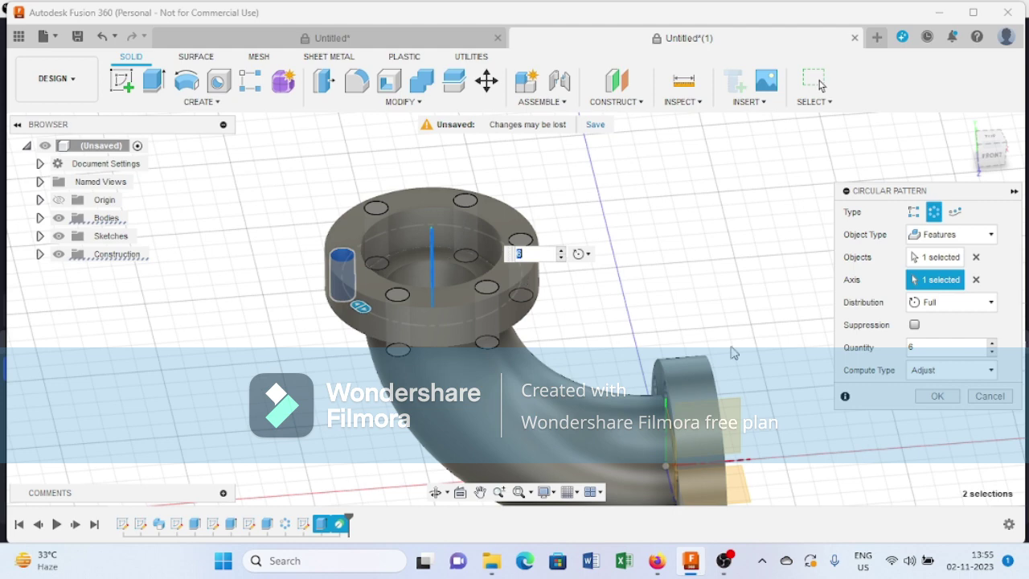
left_click(928, 397)
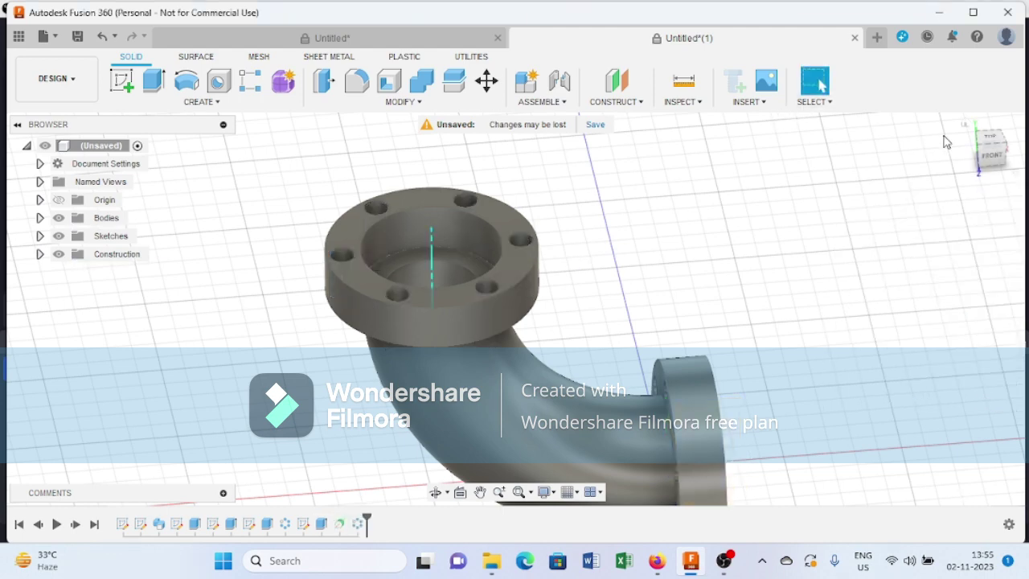
Step: Apply the Steel - Cast appearance from the Metal library to the pipe elbow and its flanges
left_click(968, 124)
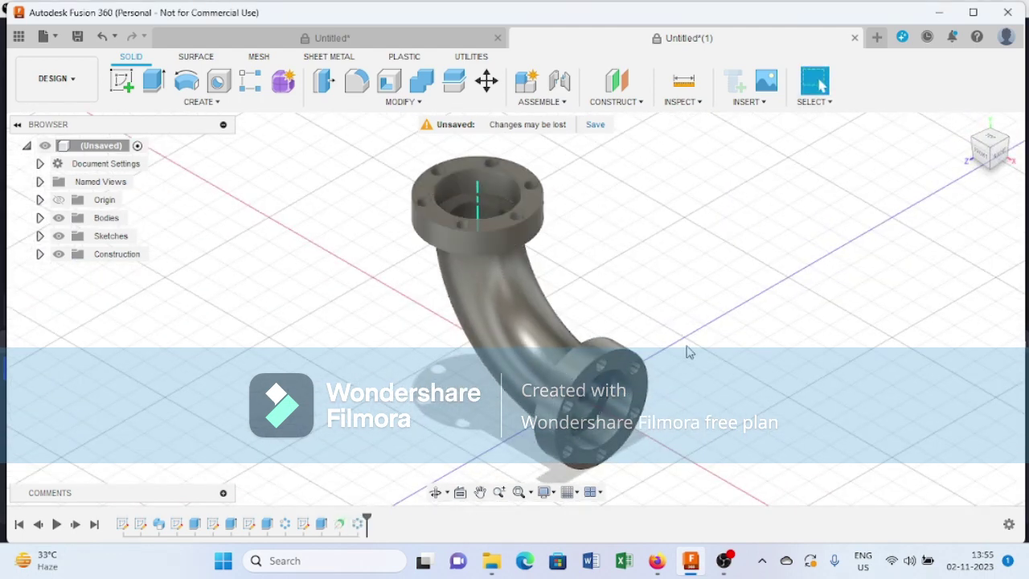
left_click(419, 101)
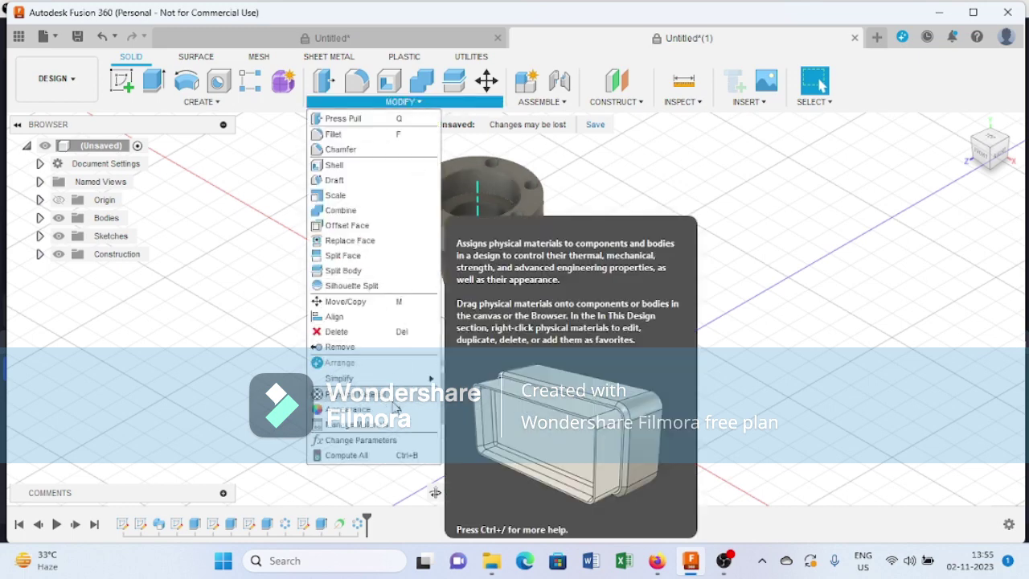
left_click(393, 412)
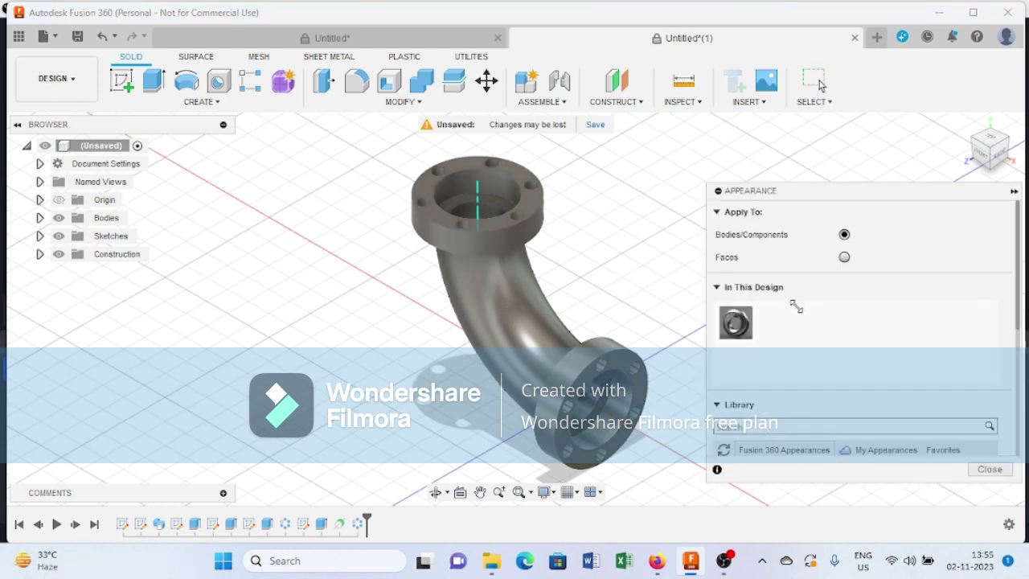
scroll(798, 327, "down", 8)
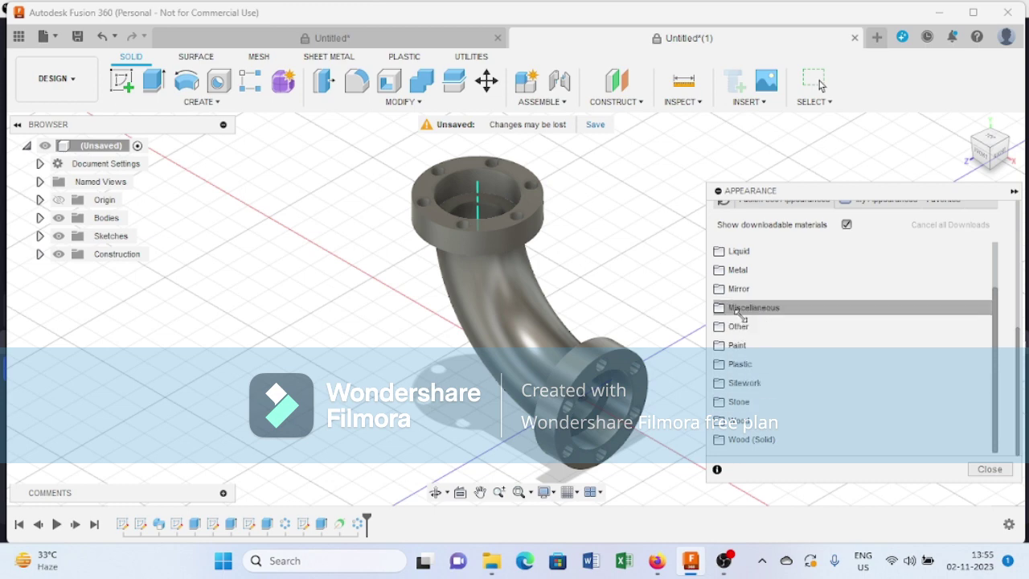
left_click(723, 272)
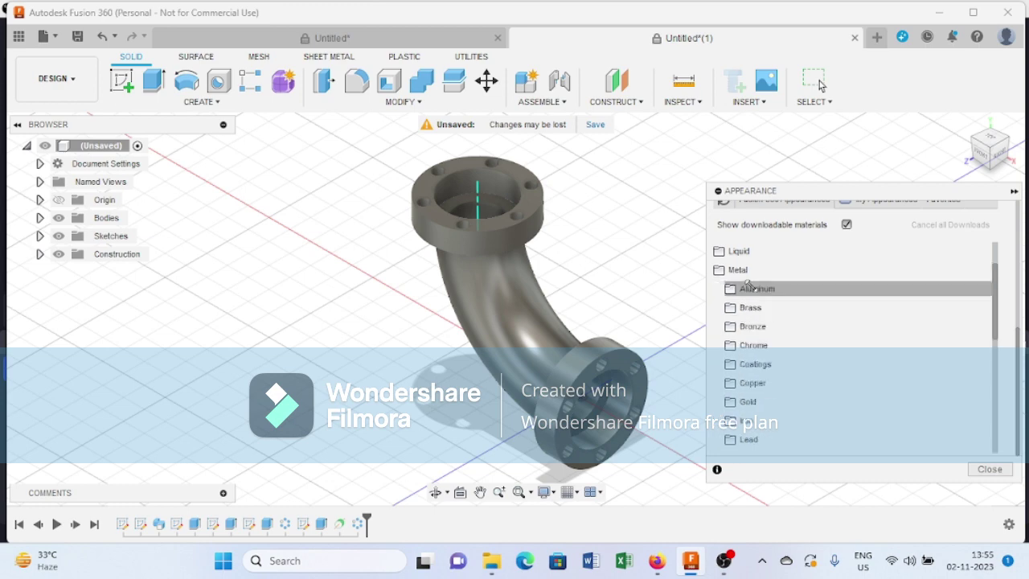
scroll(763, 342, "down", 3)
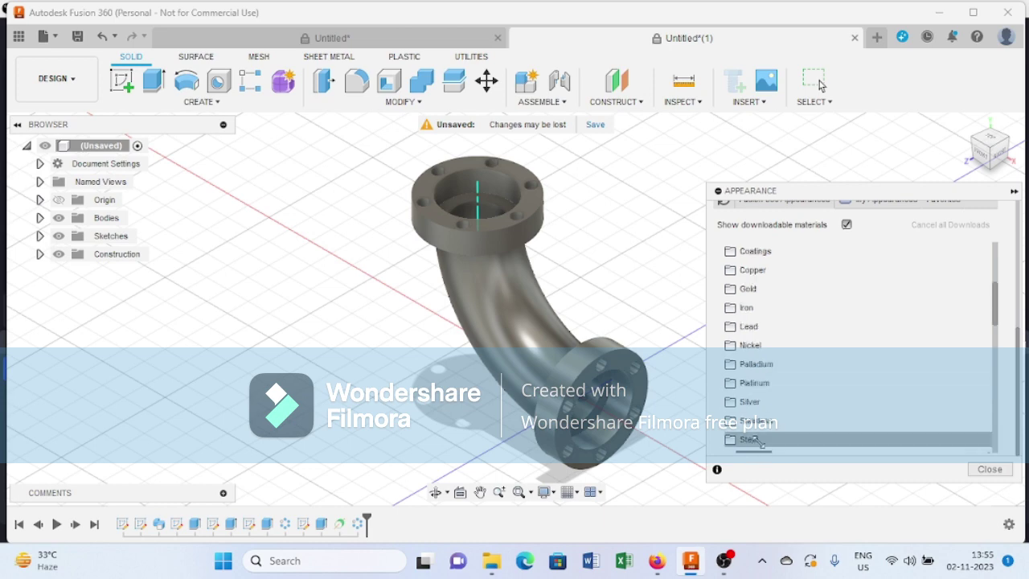
left_click(749, 440)
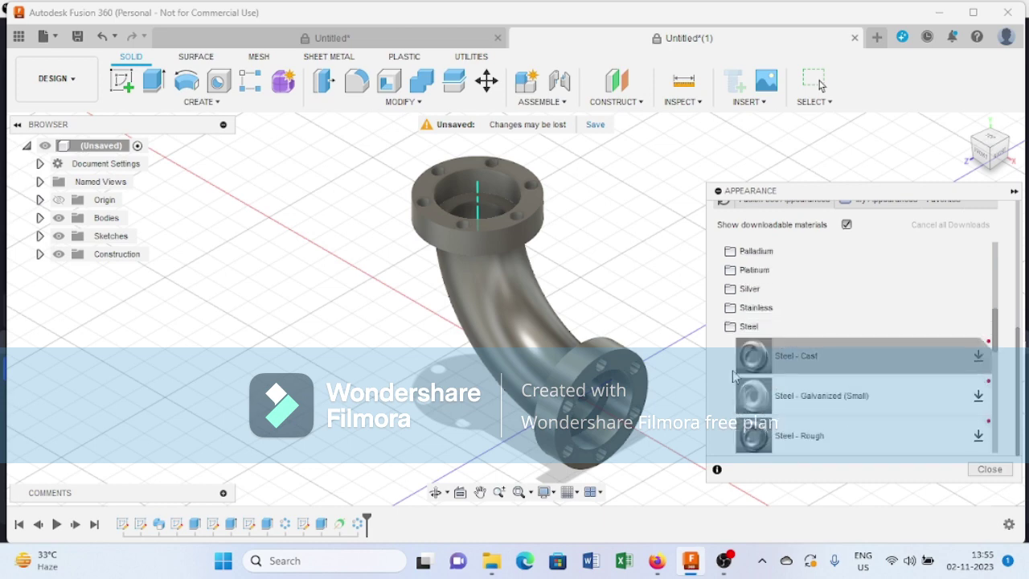
left_click_drag(732, 374, 517, 309)
left_click_drag(523, 298, 525, 301)
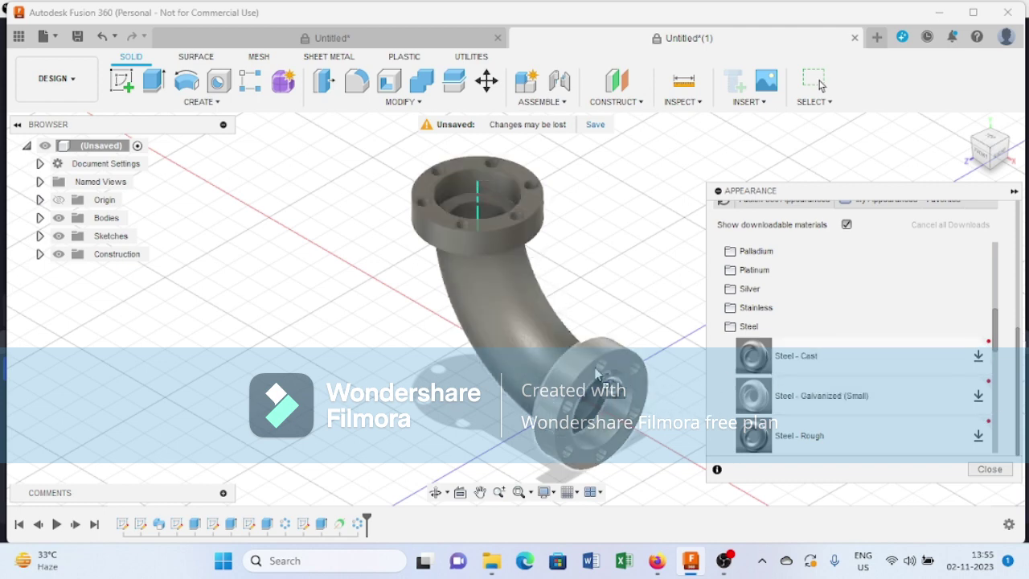
left_click_drag(756, 358, 531, 243)
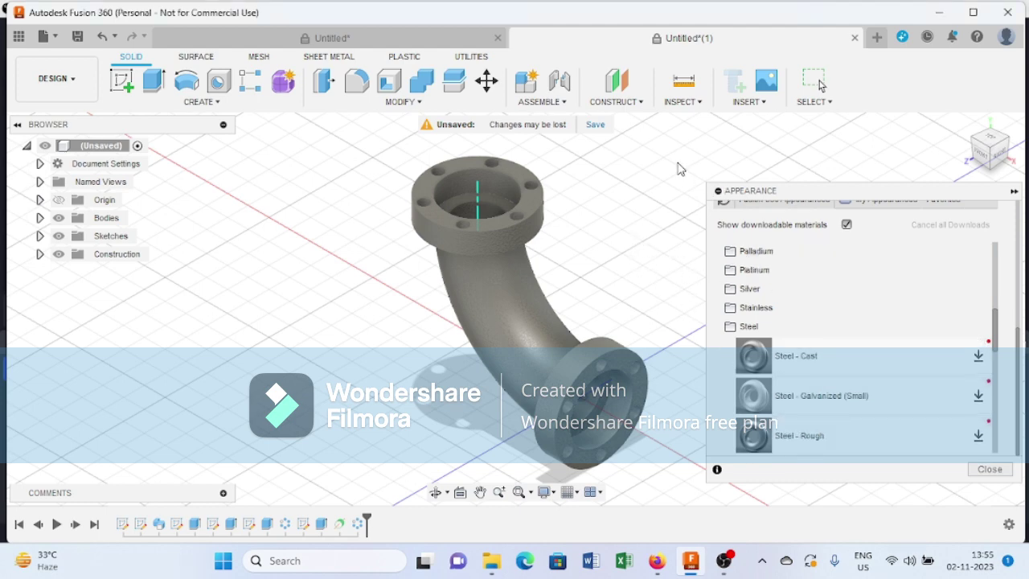
left_click(1013, 192)
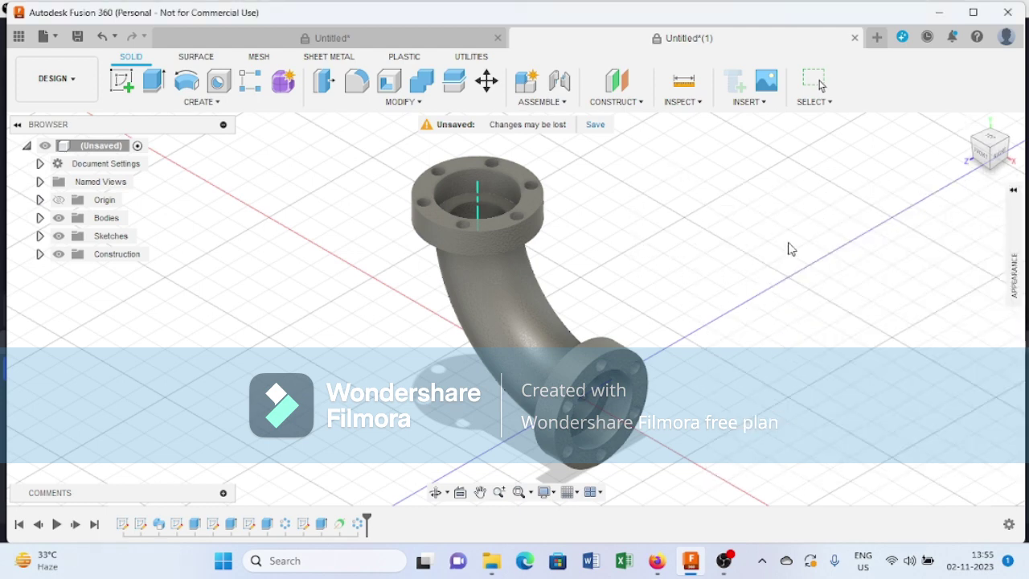